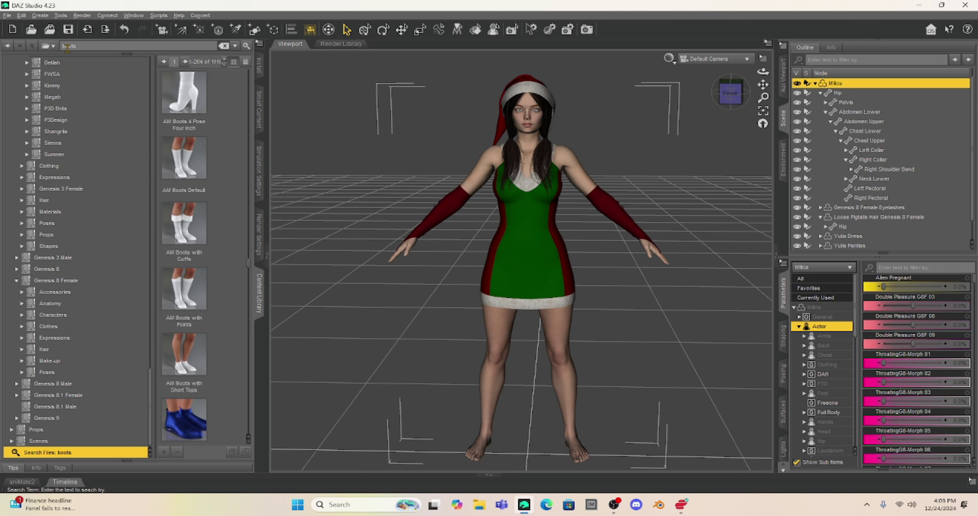
Add the AM Boots with Points to the figure and show the asset in its mapped folder.
double_click(185, 287)
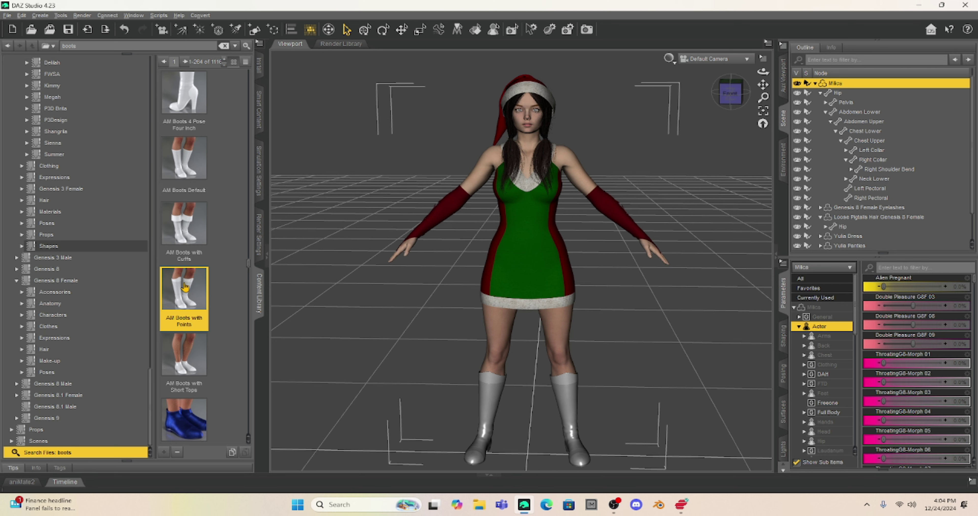
right_click(176, 290)
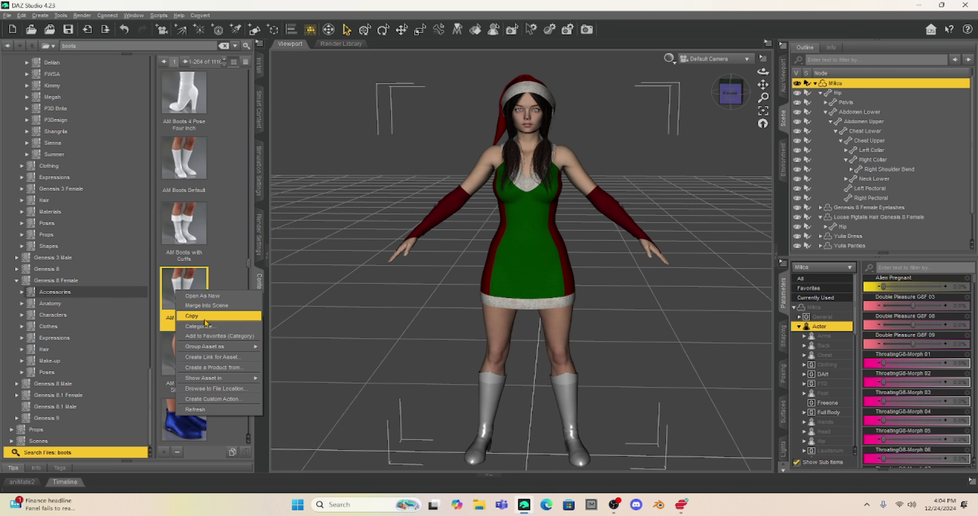
mouse_move(236, 379)
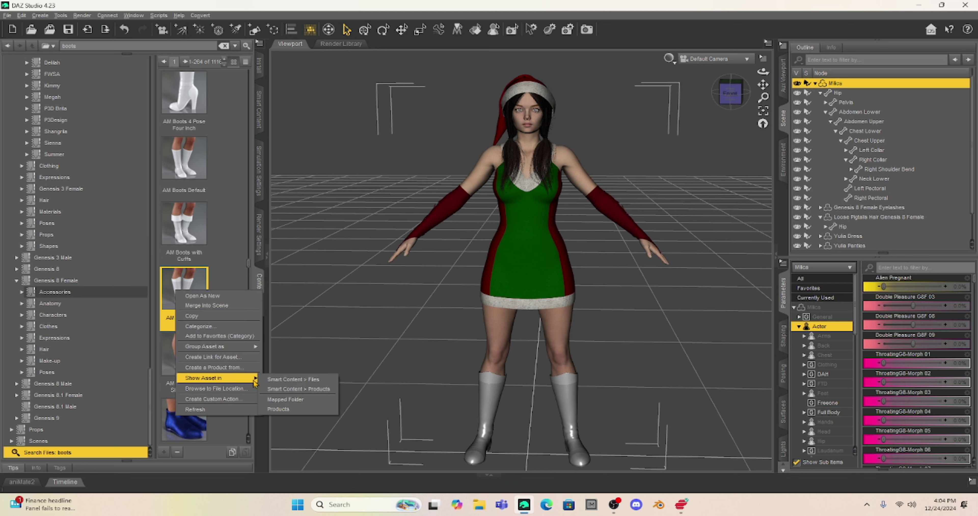
left_click(285, 399)
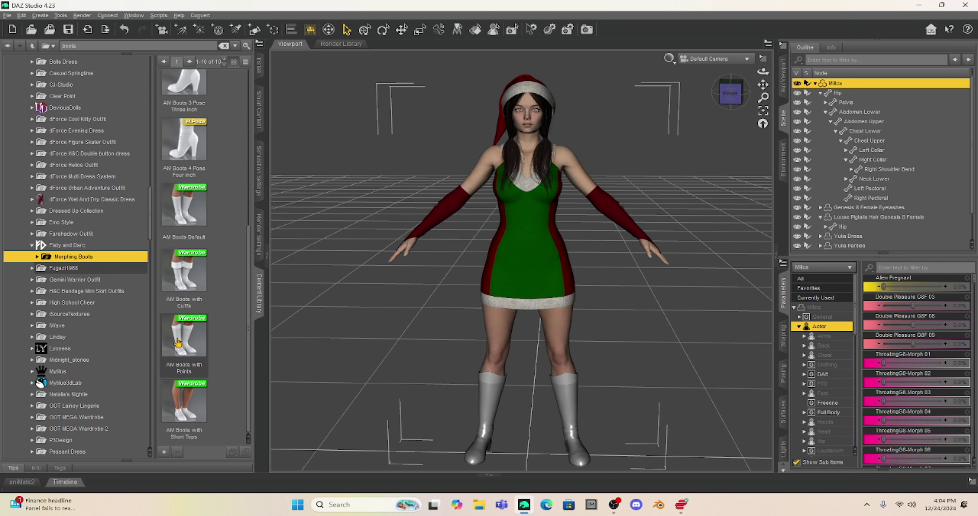
Show the AM Boots with Points asset in its product listing.
right_click(193, 326)
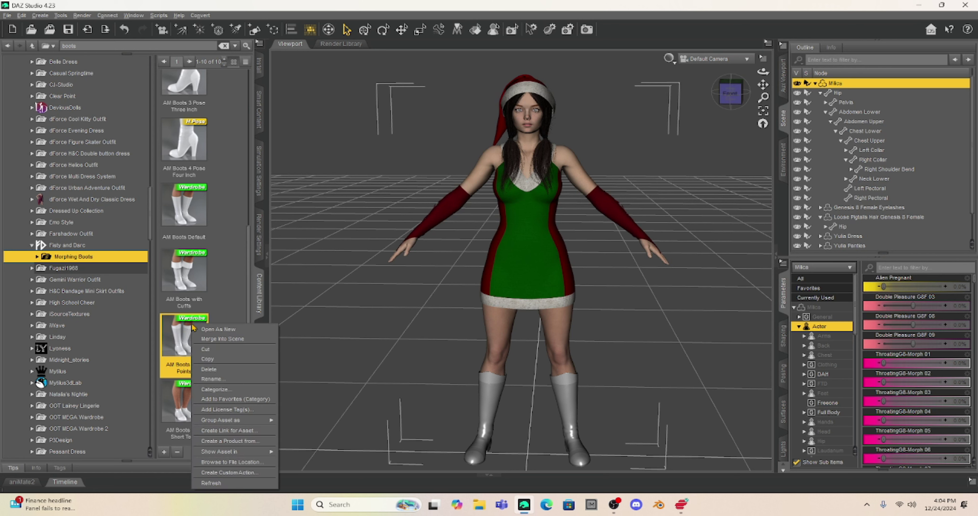
mouse_move(250, 456)
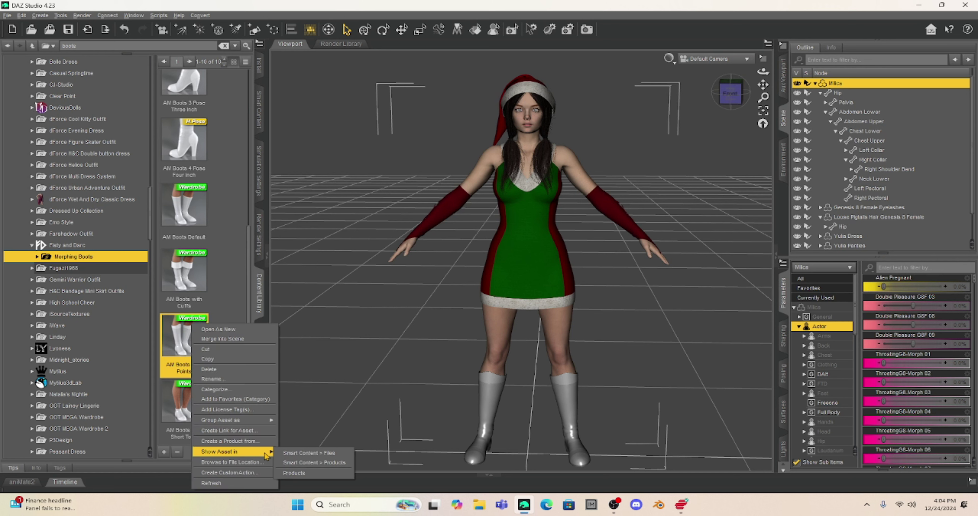
left_click(294, 474)
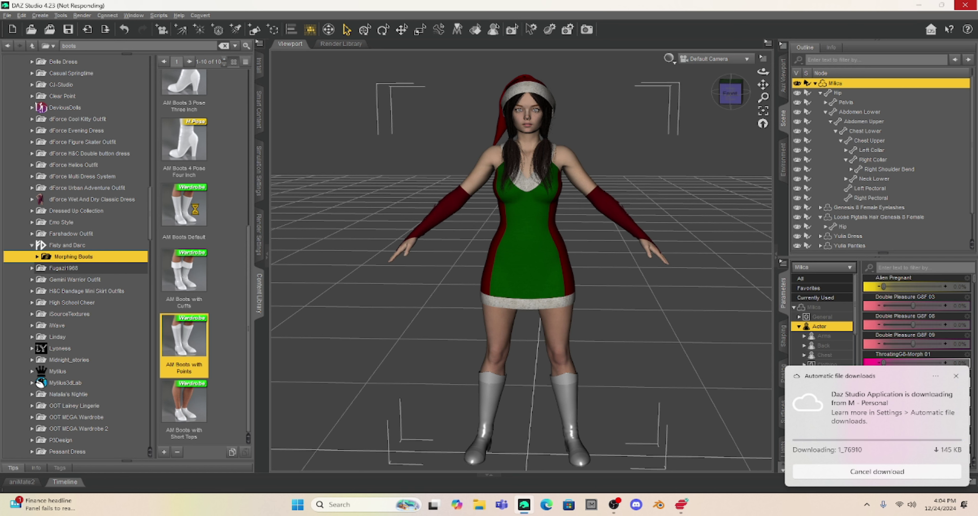
Apply the AM Boots TALL Red material to the AM Boots in the scene.
scroll(212, 228, "up", 5)
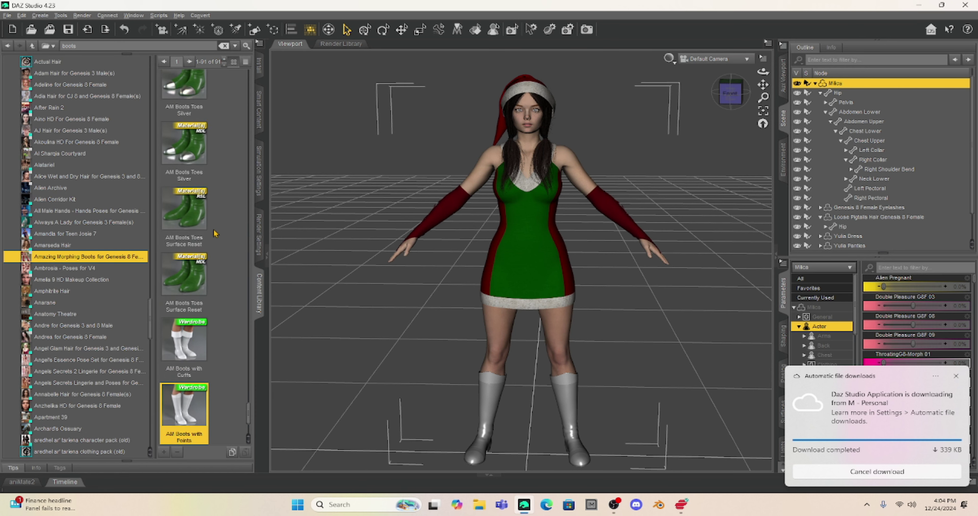
scroll(215, 233, "up", 5)
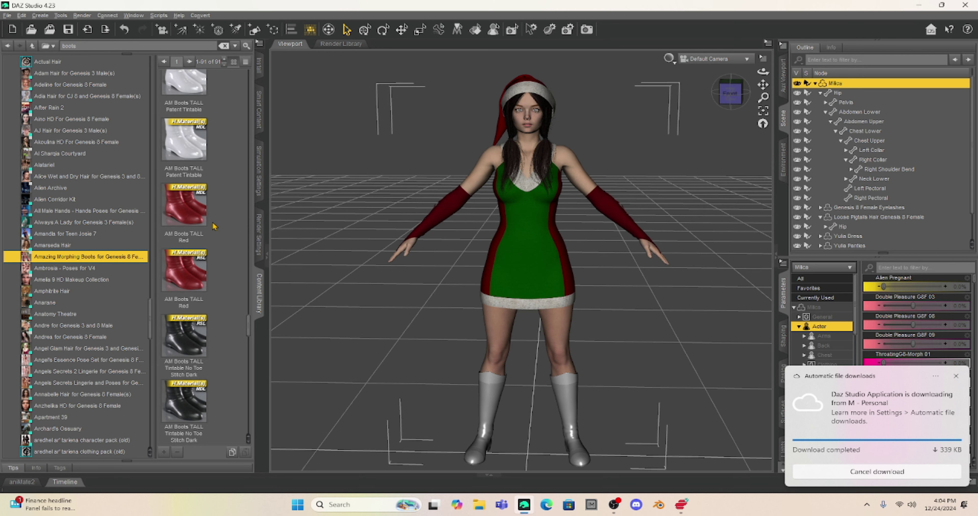
scroll(837, 213, "down", 1)
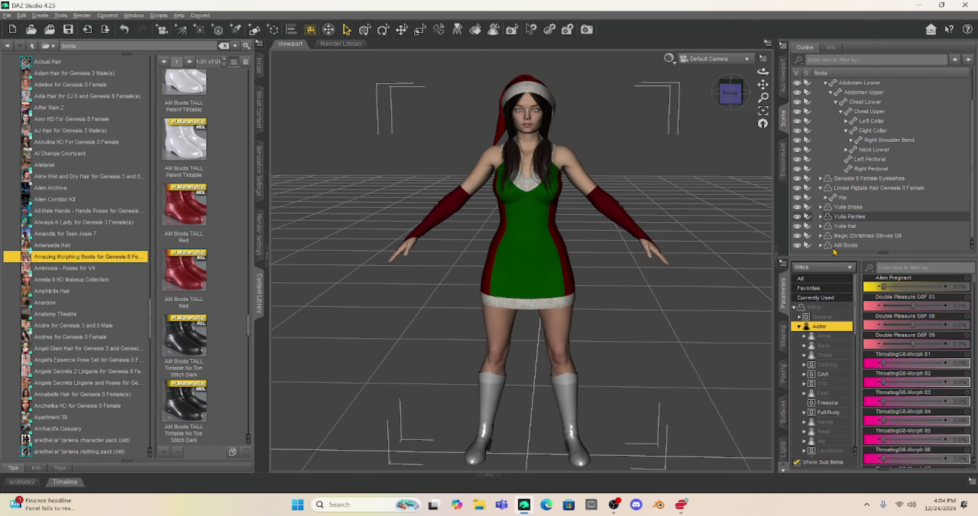
left_click(843, 246)
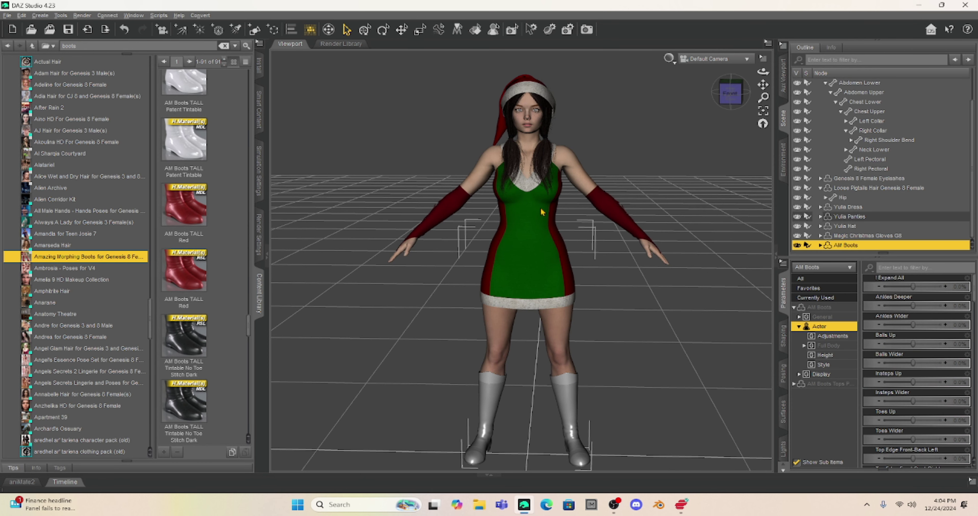
double_click(188, 208)
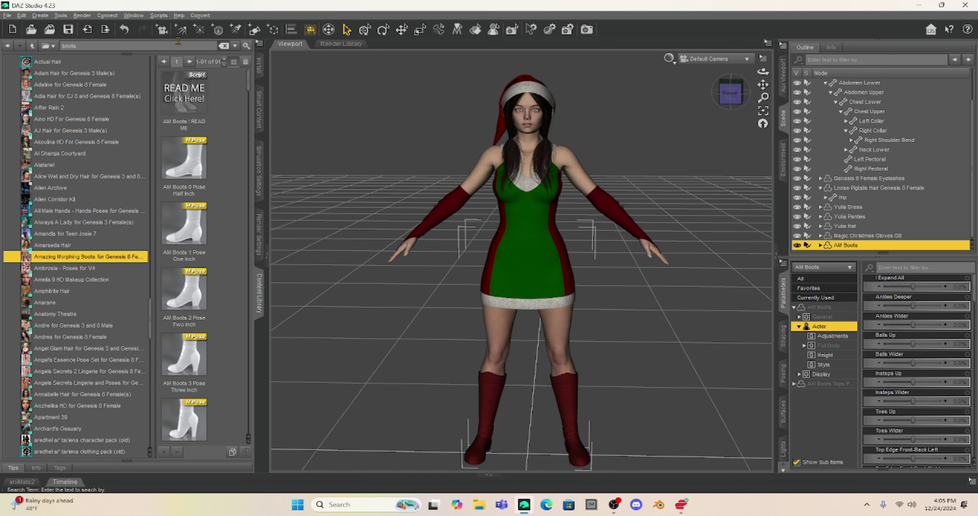
Create a spotlight that uses the active viewport's Default Camera transforms.
left_click(235, 30)
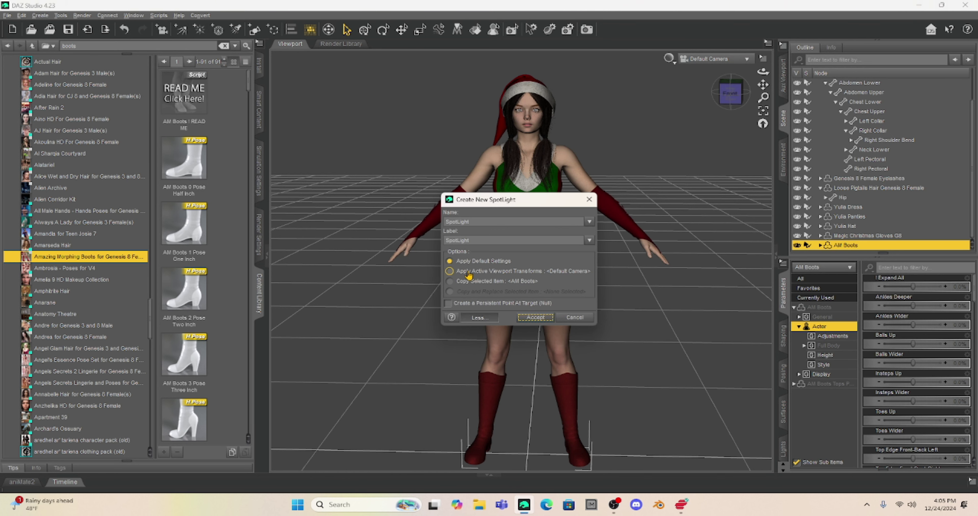
left_click(451, 271)
left_click(535, 317)
mouse_move(762, 85)
left_mouse_down()
mouse_move(763, 115)
mouse_move(764, 86)
left_mouse_up()
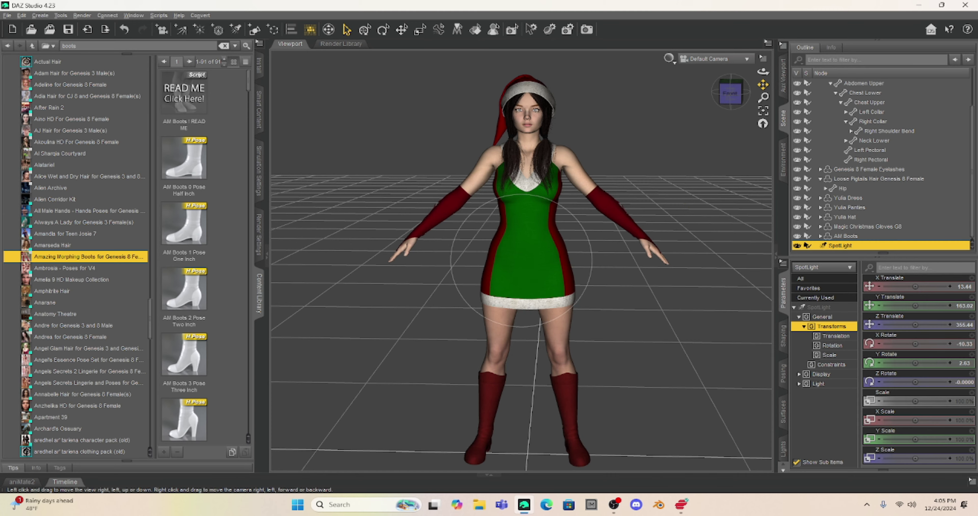
Look through the spotlight, move it closer to the figure to about Z 331.85, and return to the Default Camera view.
left_click(740, 60)
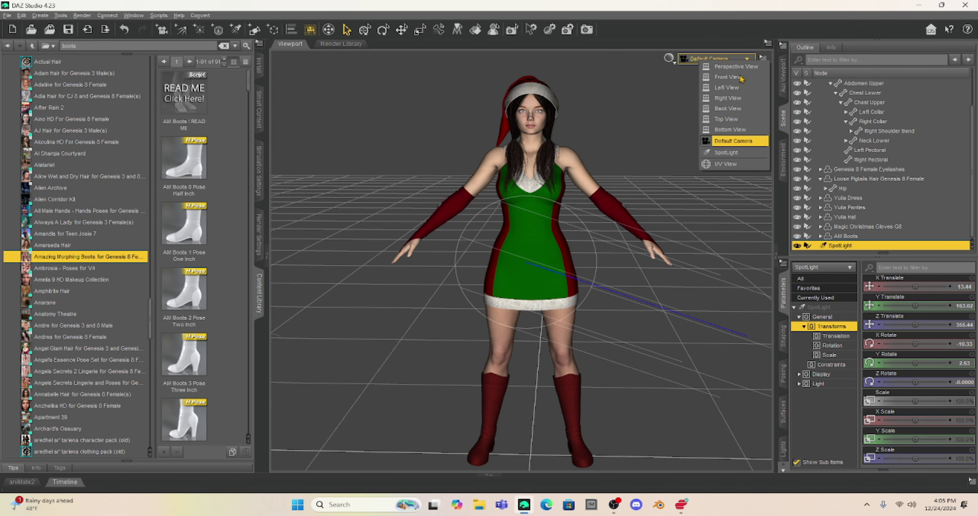
left_click(737, 157)
scroll(623, 226, "up", 3)
left_click(715, 59)
left_click(694, 140)
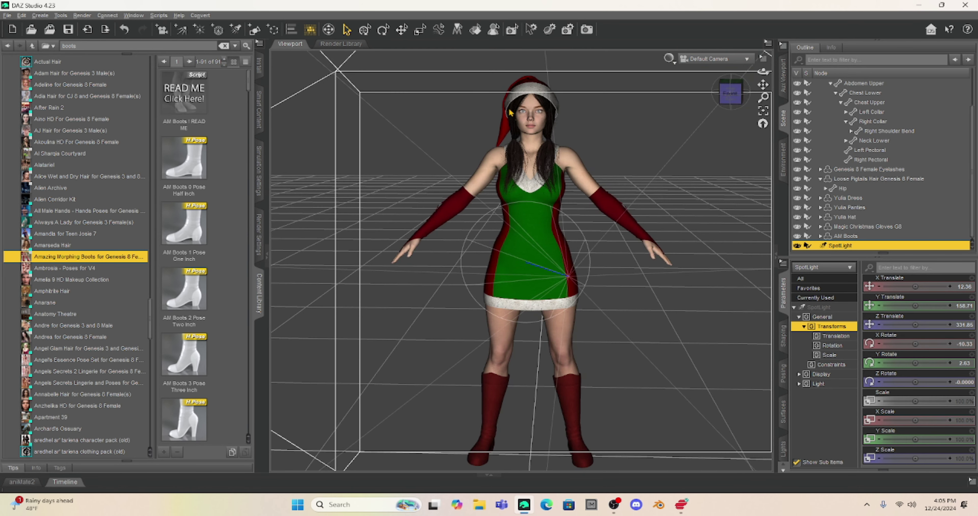
Preview the lit figure with the NVIDIA Iray draw style and clear the spotlight selection.
left_click(670, 60)
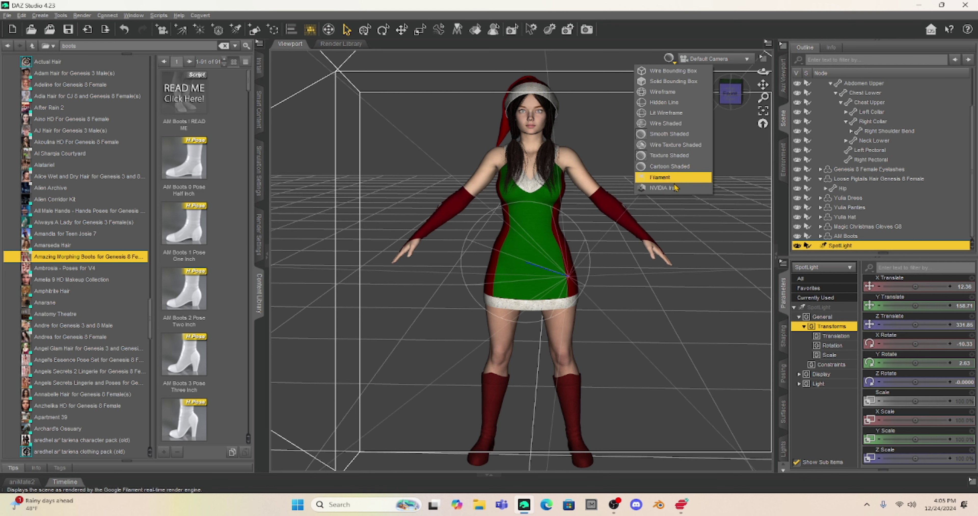
left_click(673, 191)
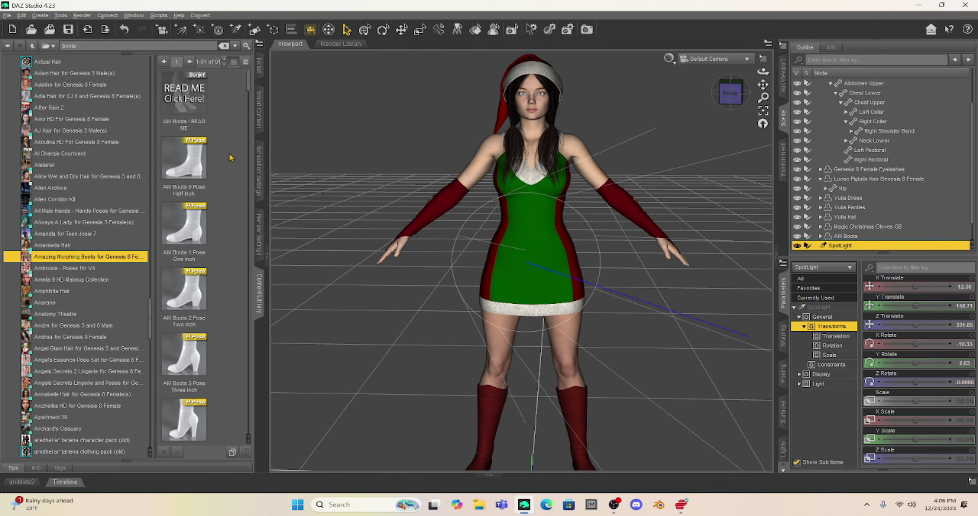
left_click(383, 147)
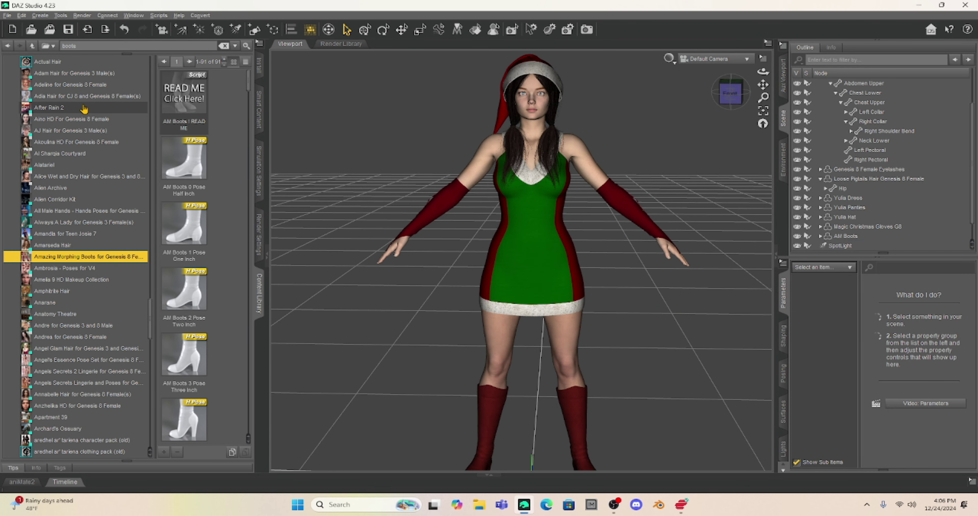
Load the KCCL Cozy Christmas Lounge Full environment from the Daz Originals environments into the scene.
mouse_move(84, 109)
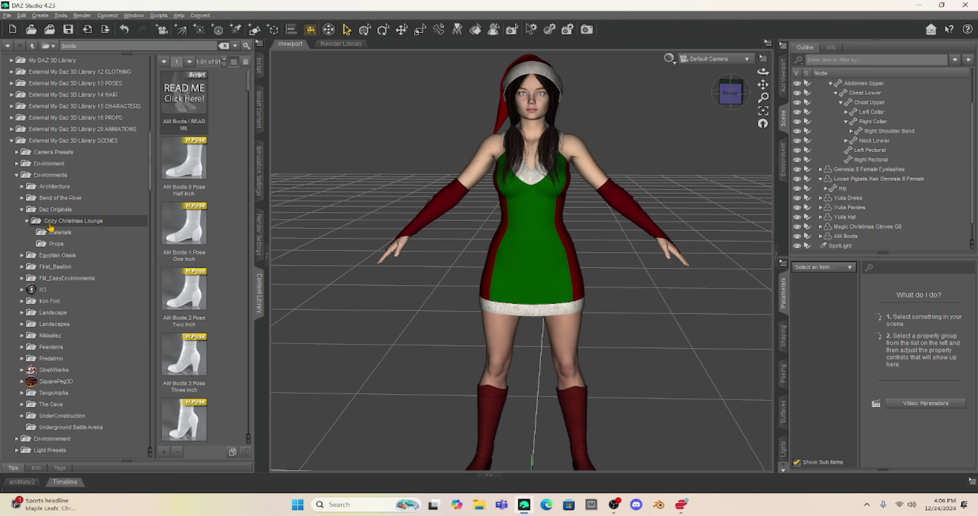
left_click(70, 221)
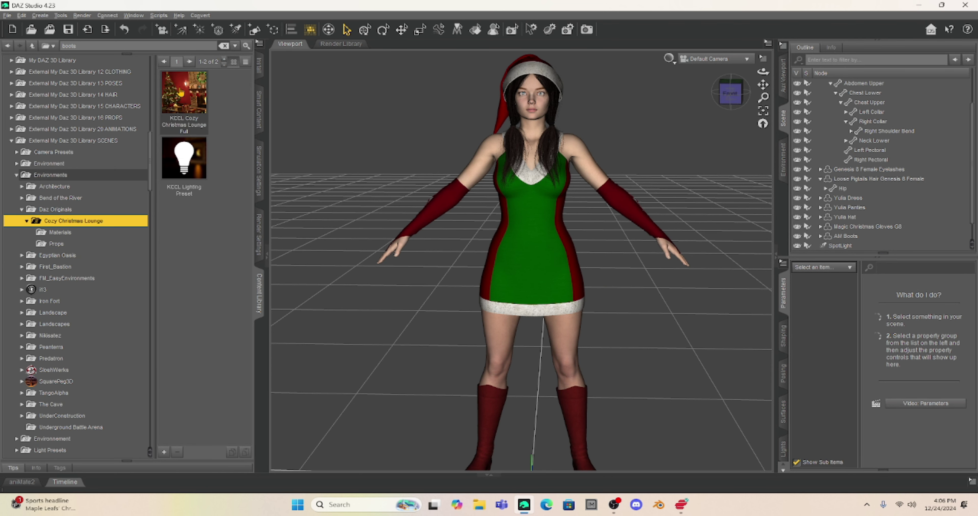
double_click(186, 102)
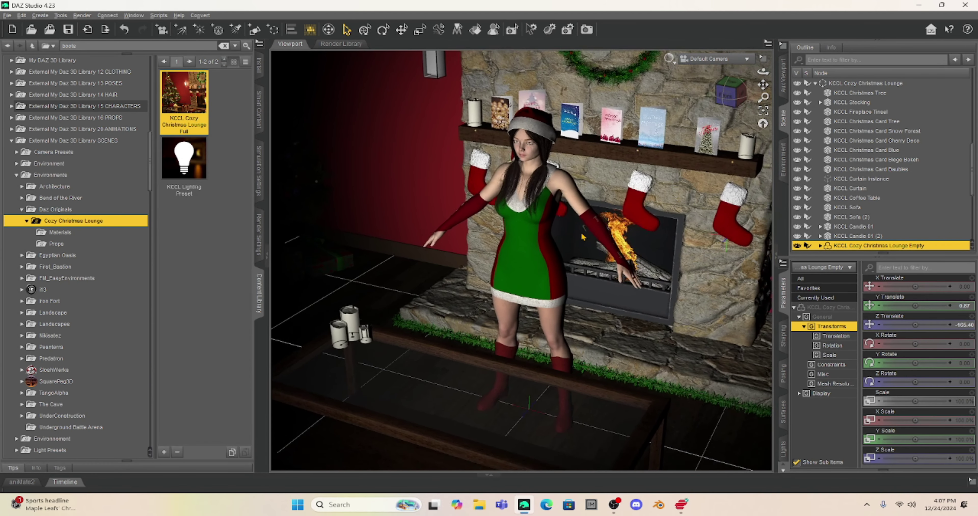
Delete the KCCL Candle 01 group and the KCCL Coffee Table in front of the figure.
left_click_drag(733, 95, 734, 104)
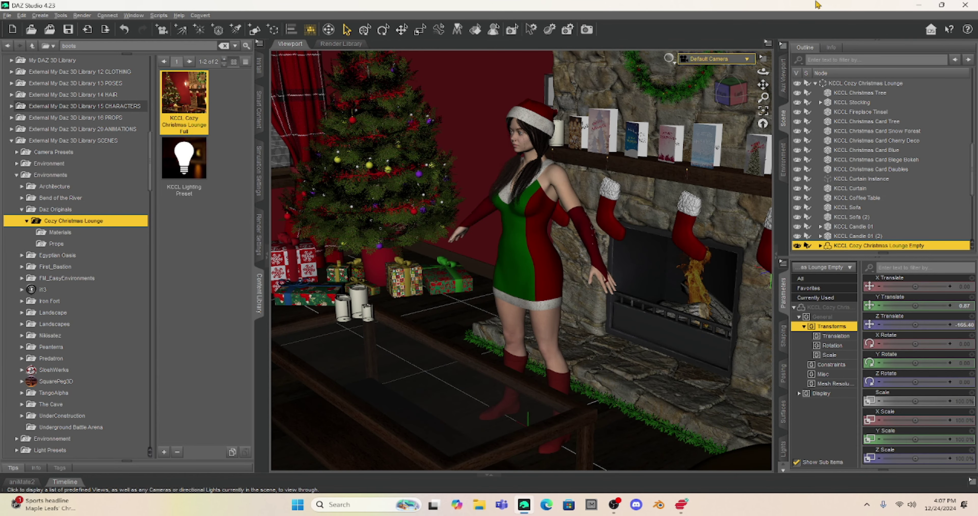
left_click_drag(763, 84, 876, 122)
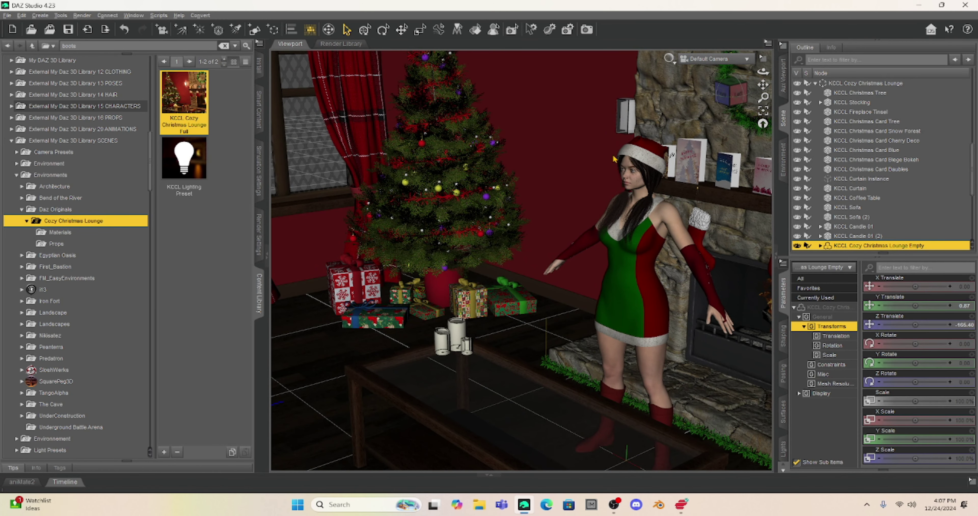
scroll(616, 155, "up", 2)
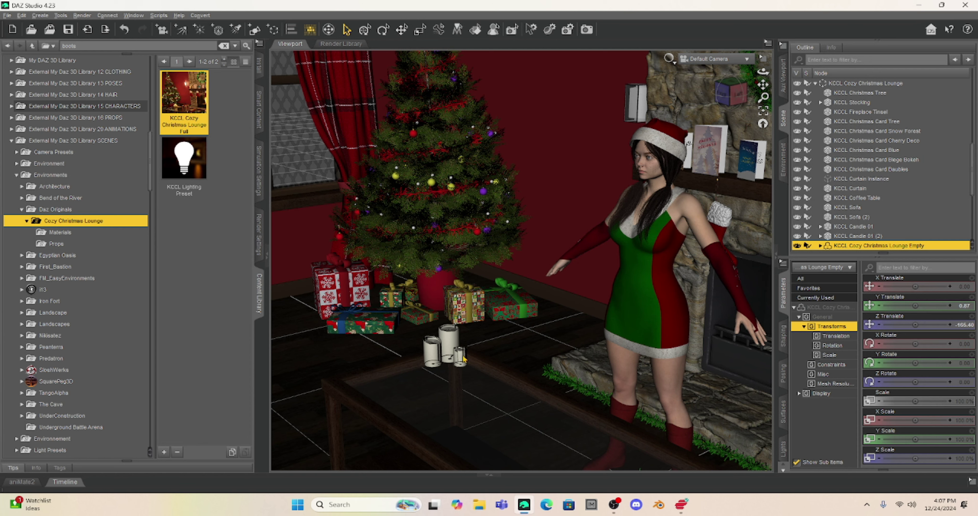
left_click(447, 348)
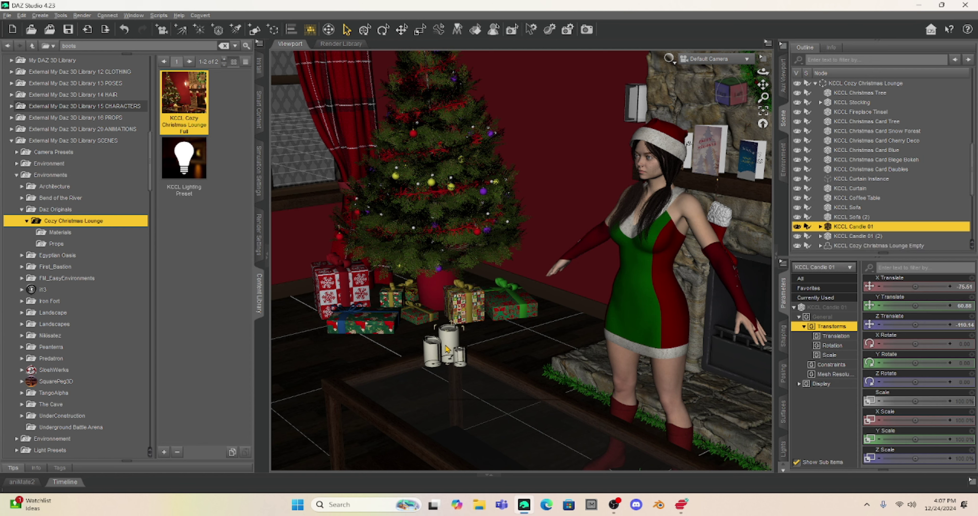
right_click(447, 348)
left_click(460, 372)
right_click(429, 377)
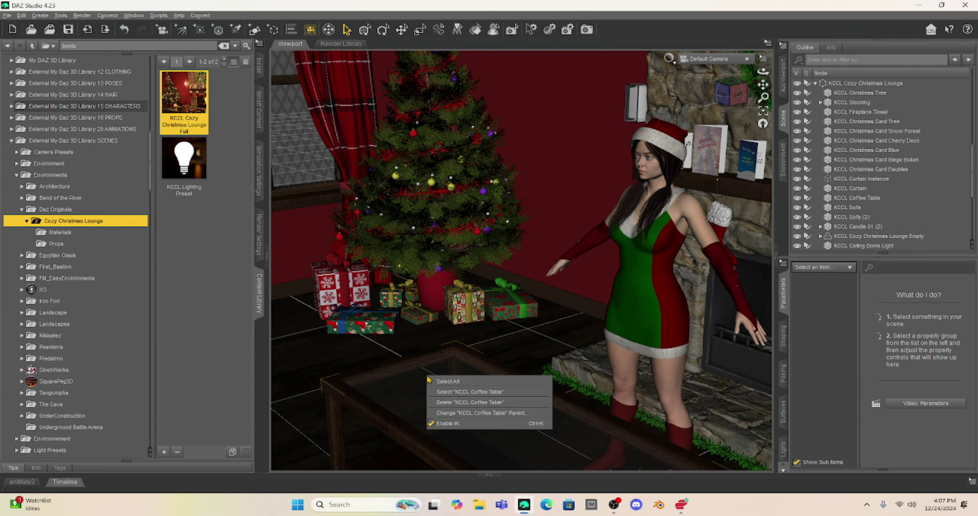
left_click(456, 402)
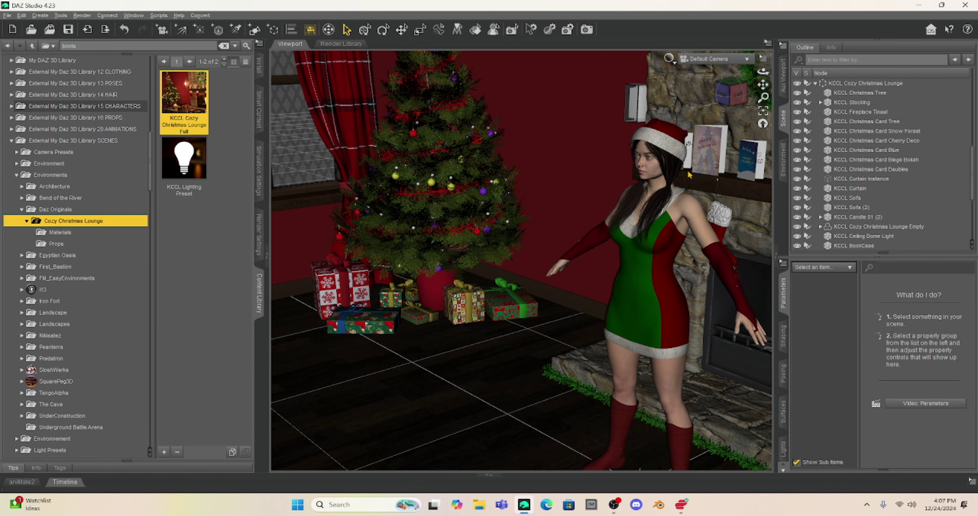
Move the figure along X to about -172.31 so she stands beside the Christmas tree.
left_click_drag(736, 95, 762, 86)
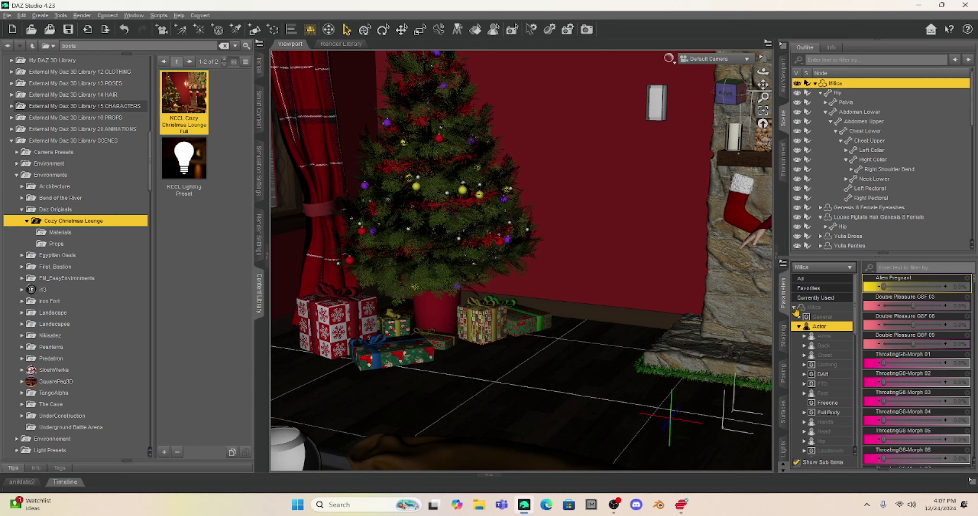
left_click(809, 307)
left_click_drag(891, 287, 892, 286)
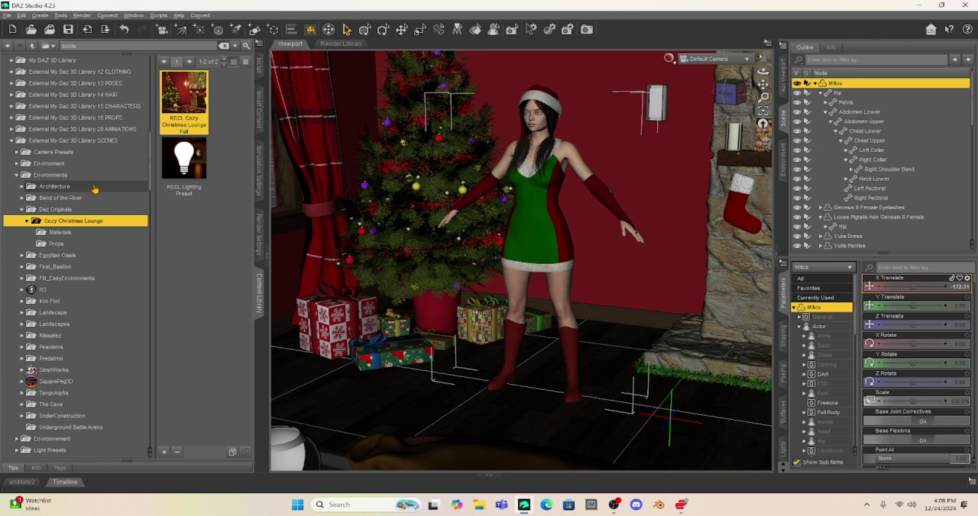
scroll(91, 275, "down", 15)
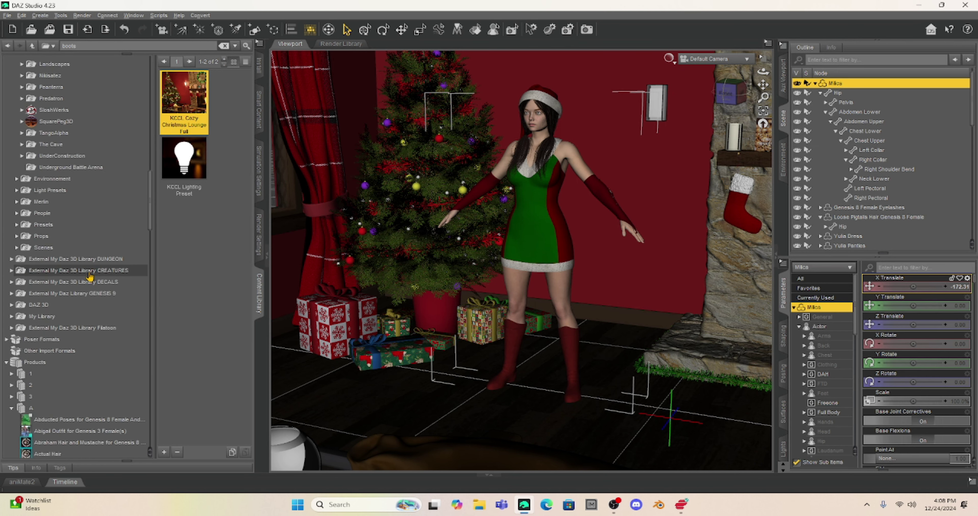
scroll(91, 277, "down", 5)
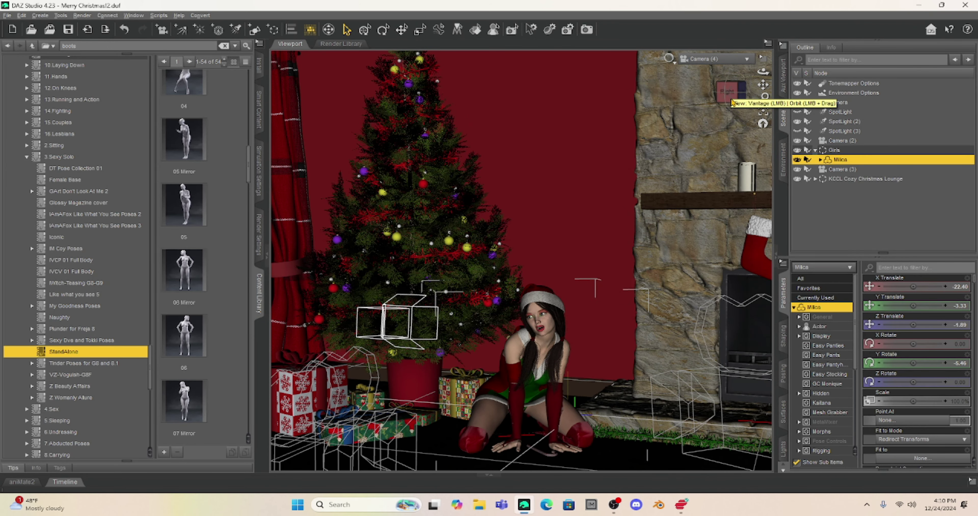
Select SpotLight (2) and view the posed figure through it.
left_click_drag(725, 94, 708, 124)
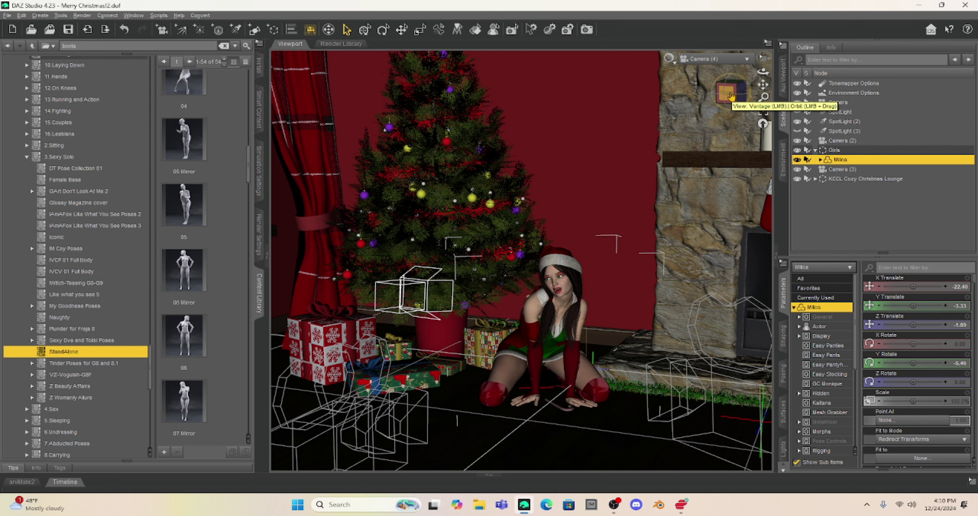
left_click(840, 121)
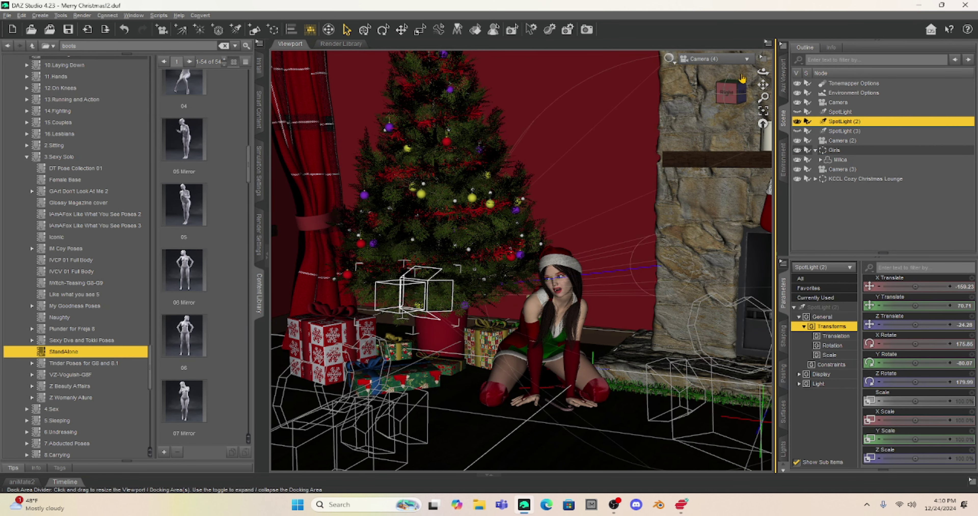
left_click(715, 59)
left_click(709, 227)
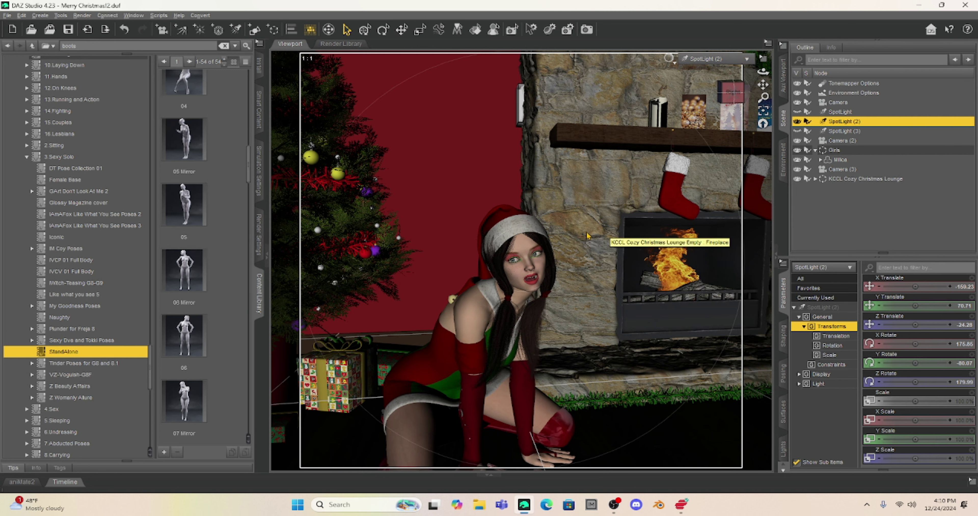
Reframe SpotLight (2) around the kneeling figure and open its Luminous Flux value for editing.
left_click_drag(763, 84, 735, 91)
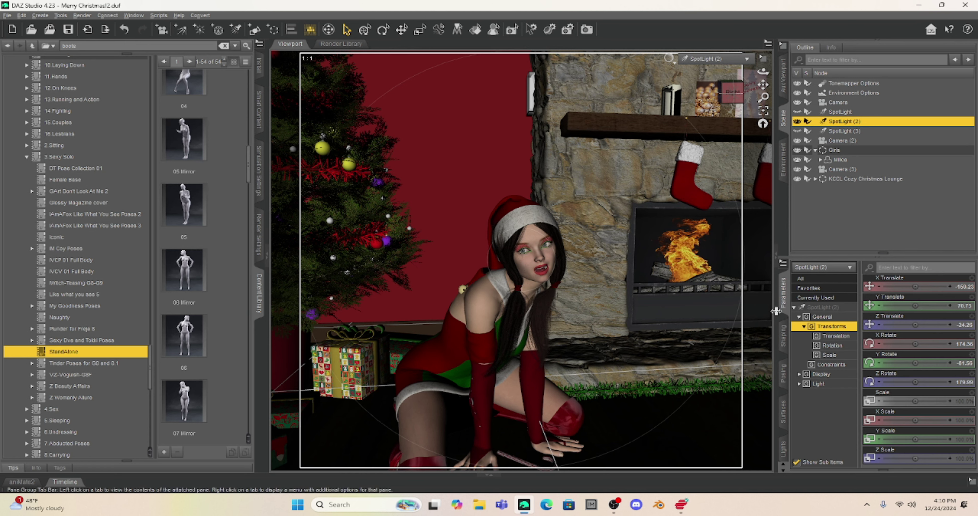
left_click(799, 384)
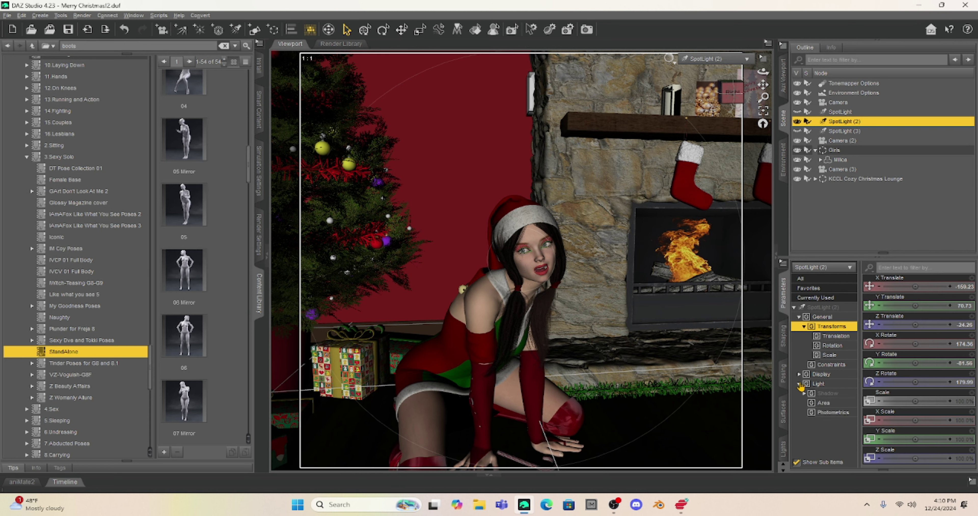
left_click(822, 403)
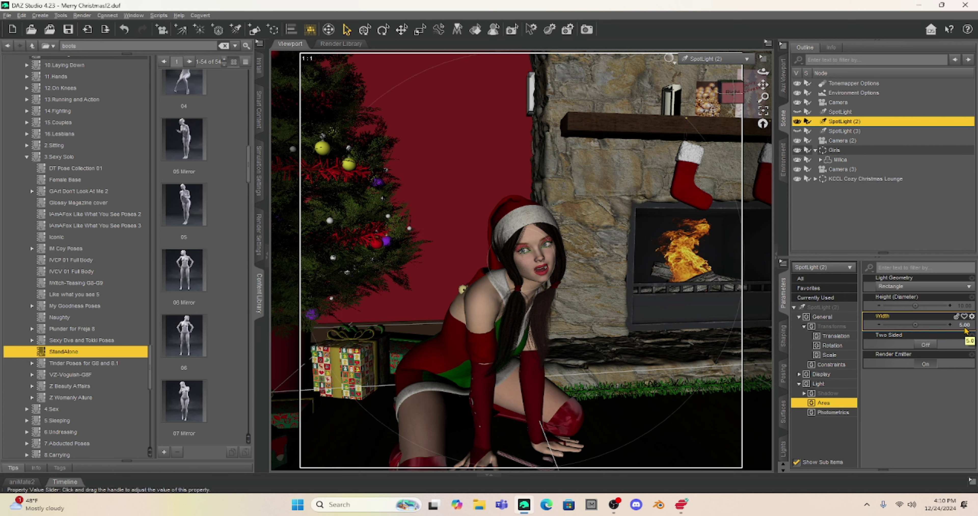
left_click(835, 412)
left_click(964, 289)
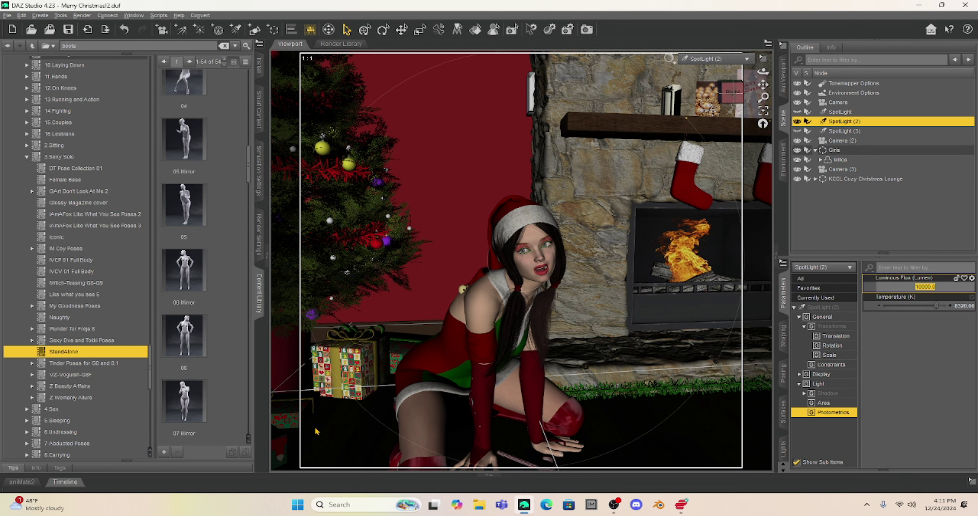
Reframe Camera (2) and Camera (3) around the kneeling figure beside the Christmas tree.
left_click(715, 59)
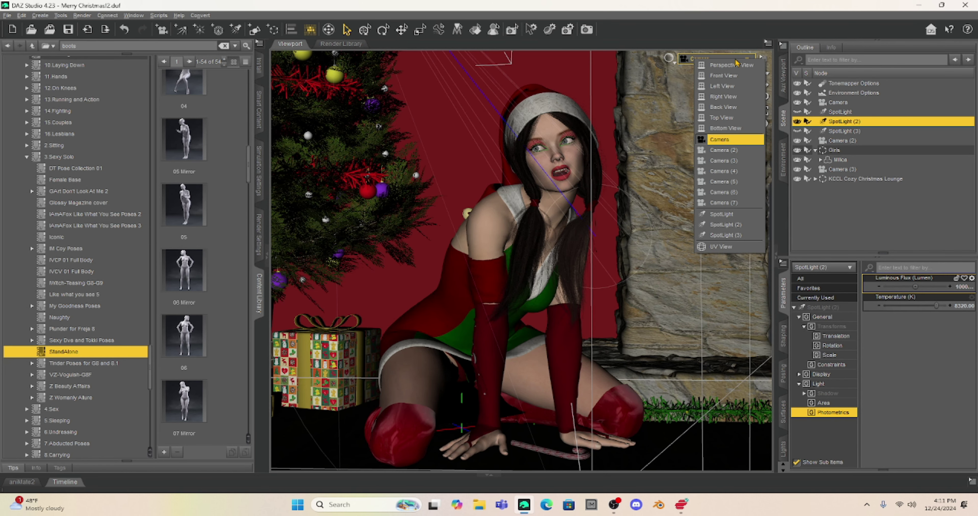
left_click(724, 150)
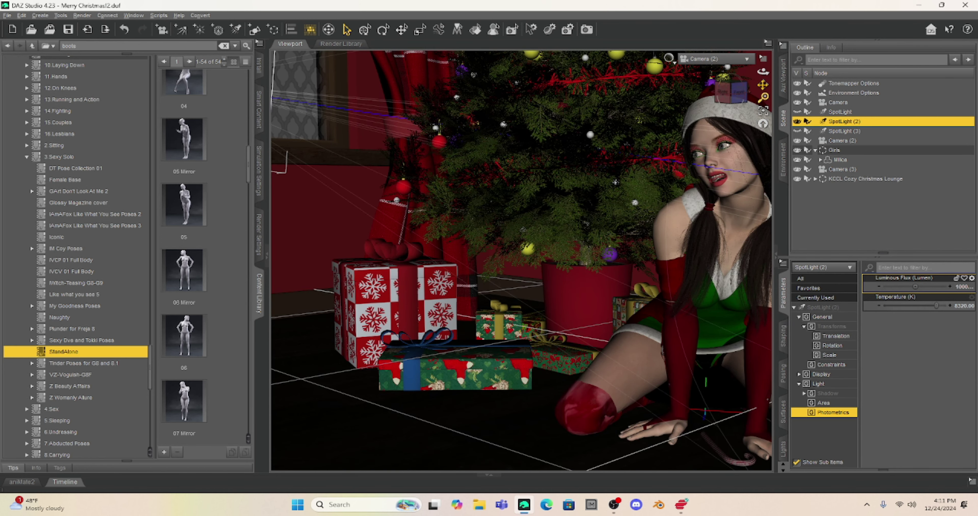
left_click_drag(763, 85, 611, 79)
left_click(733, 59)
left_click(575, 61)
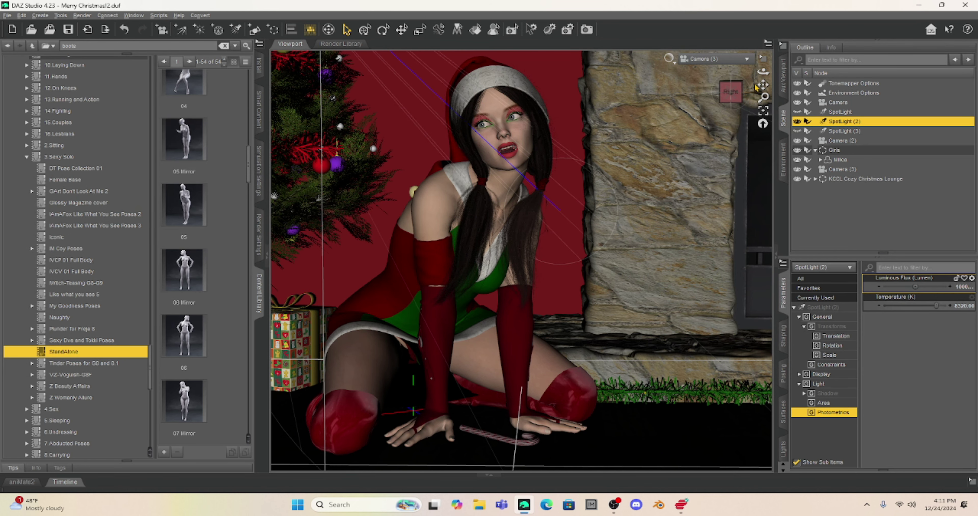
left_click_drag(763, 85, 810, 87)
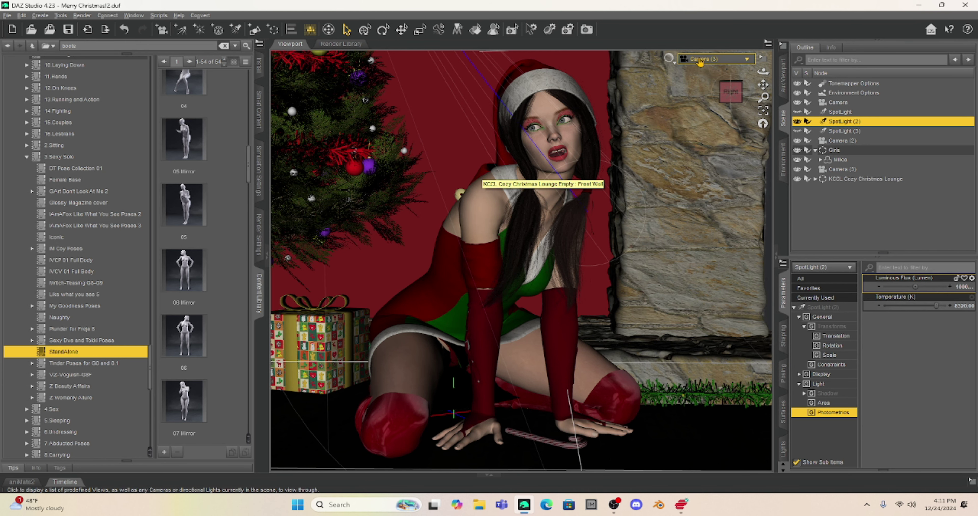
Examine the Santa hat, its tail and the bell on the figure's shoulder up close in the Perspective View.
left_click(701, 59)
left_click(705, 65)
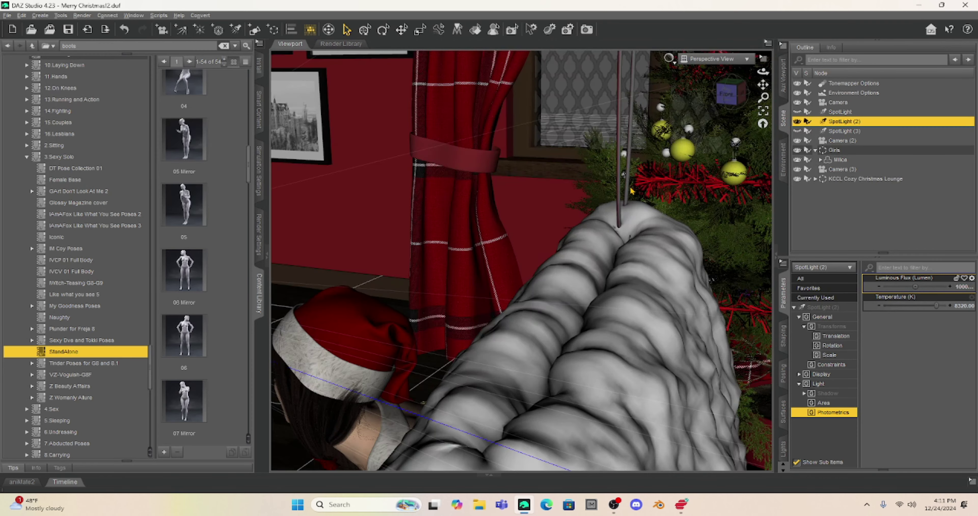
scroll(633, 188, "down", 4)
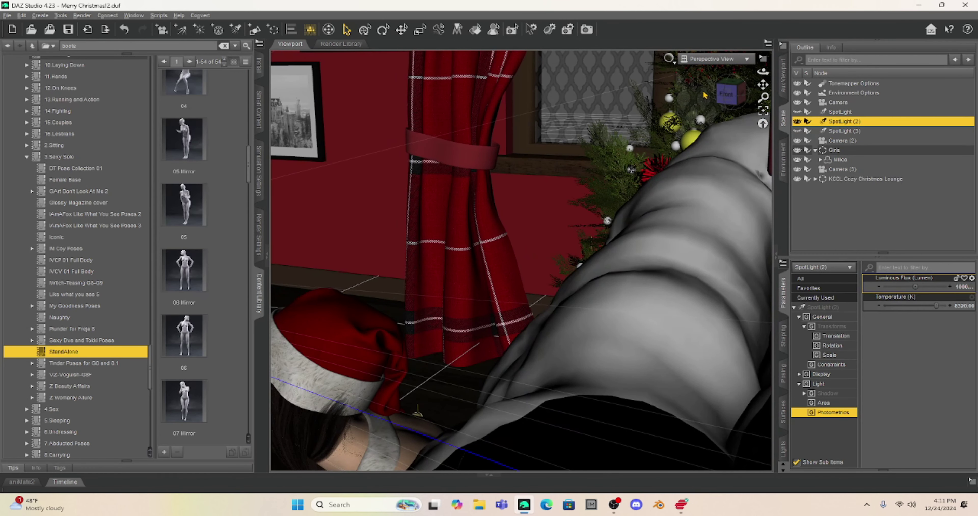
left_click_drag(727, 93, 741, 30)
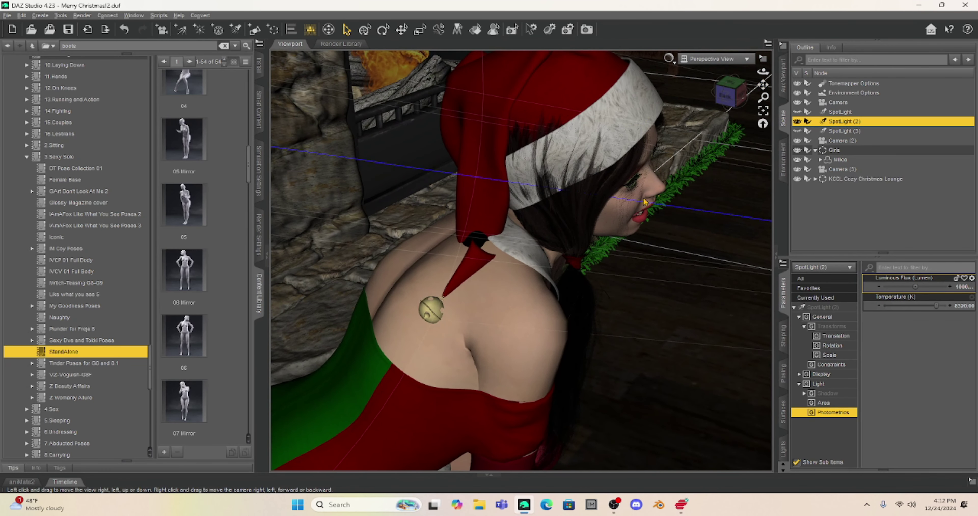
scroll(647, 198, "down", 2)
scroll(648, 197, "up", 2)
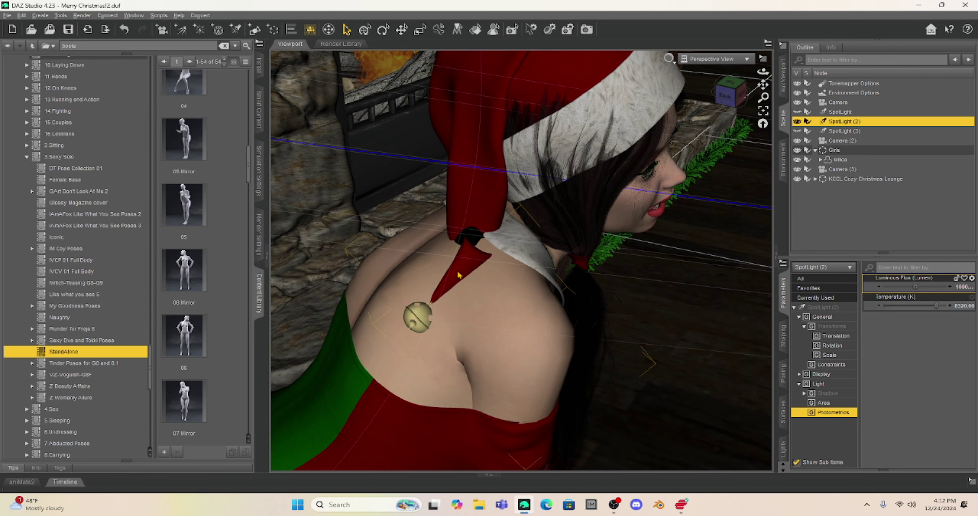
left_click_drag(725, 98, 717, 98)
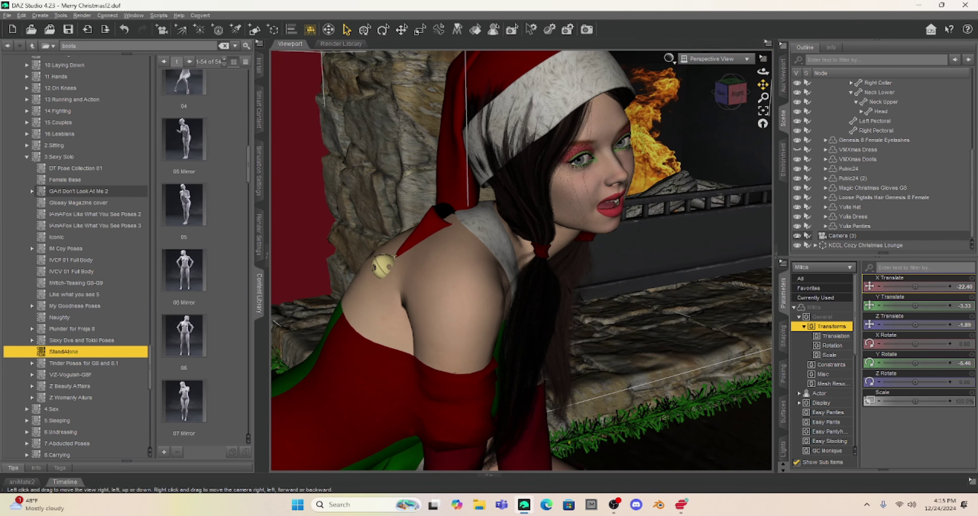
left_click_drag(763, 84, 764, 120)
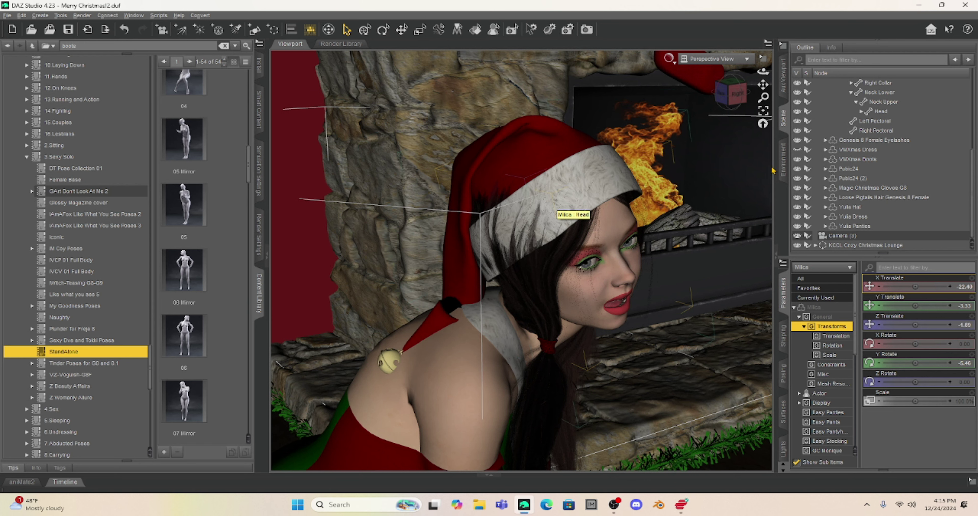
Reshape the Santa hat with Back Out at 63.8%, Deeper at -50%, a higher Right Out and a slight backward tilt, and save the scene.
left_click(850, 206)
left_click(820, 403)
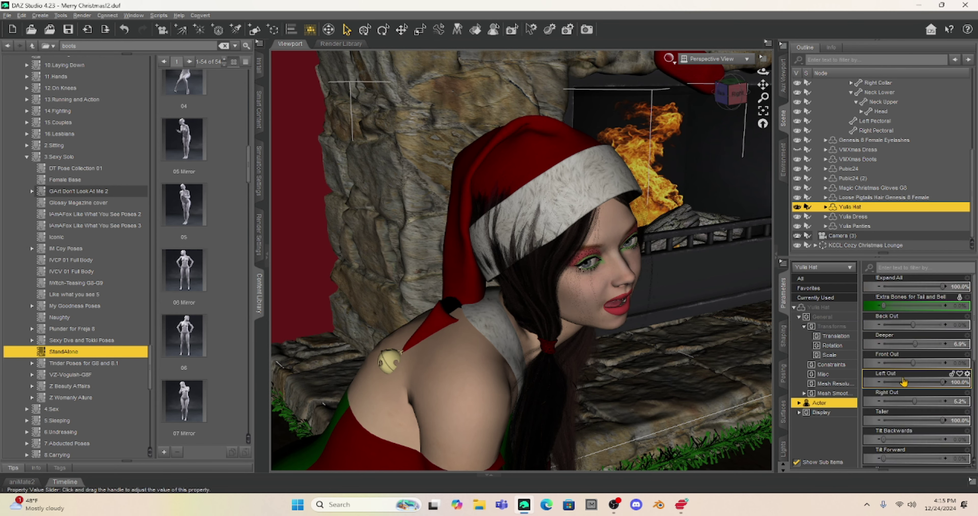
left_click_drag(914, 402, 927, 405)
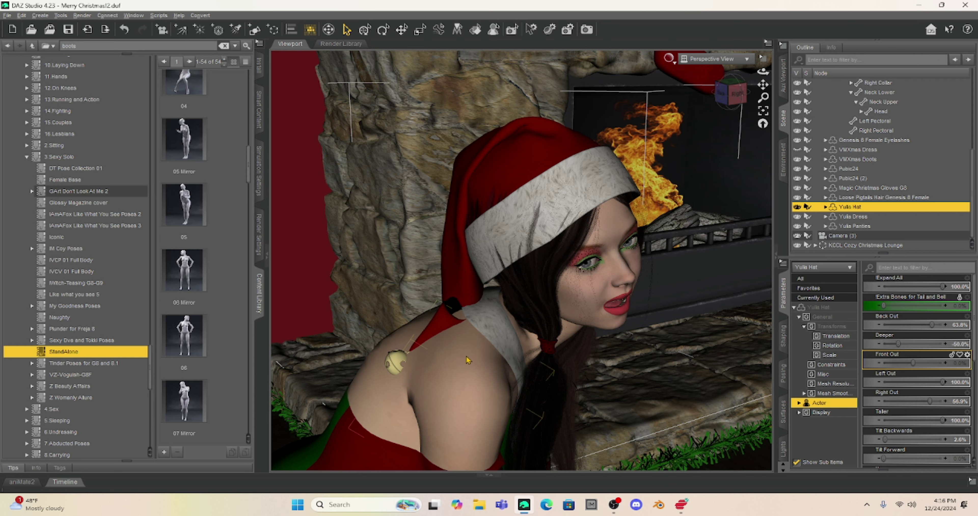
left_click(68, 34)
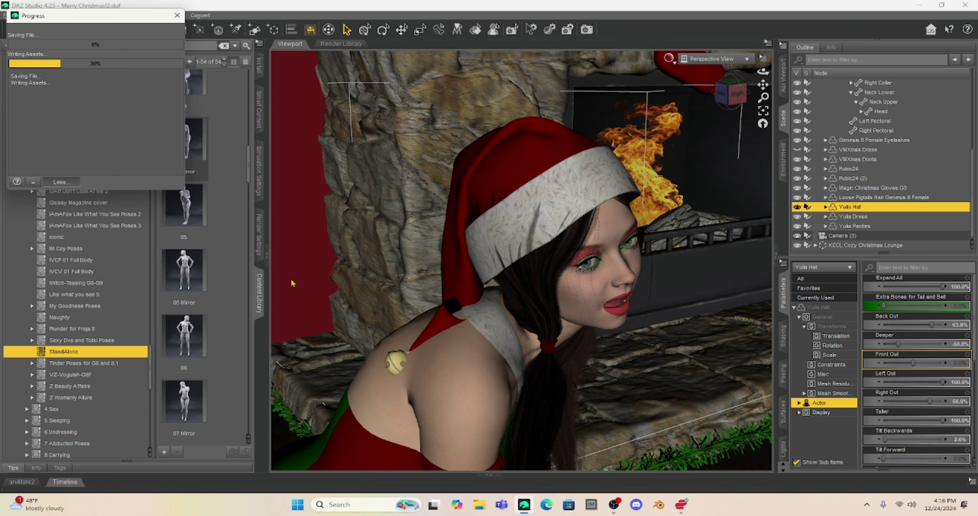
Select the whole dressed figure and send it to Hexagon.
left_click(445, 372)
left_click(445, 370)
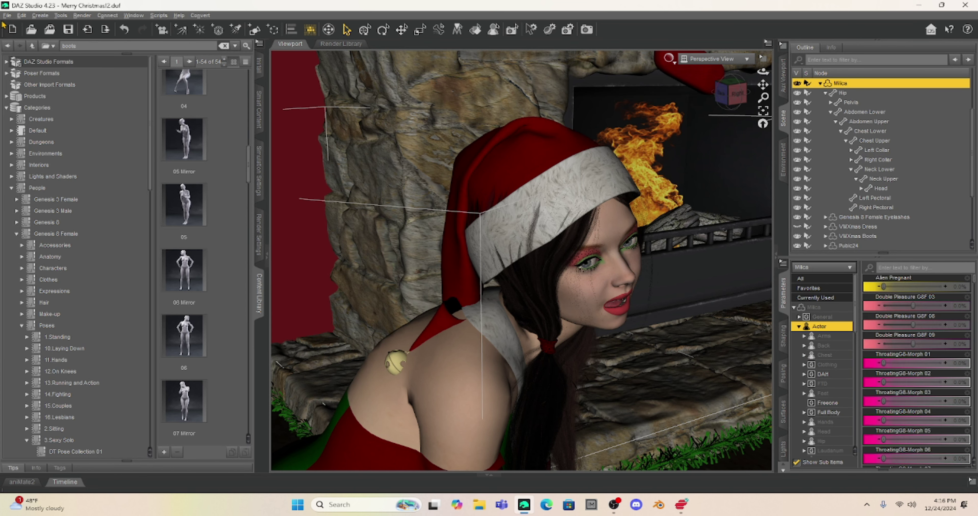
left_click(9, 15)
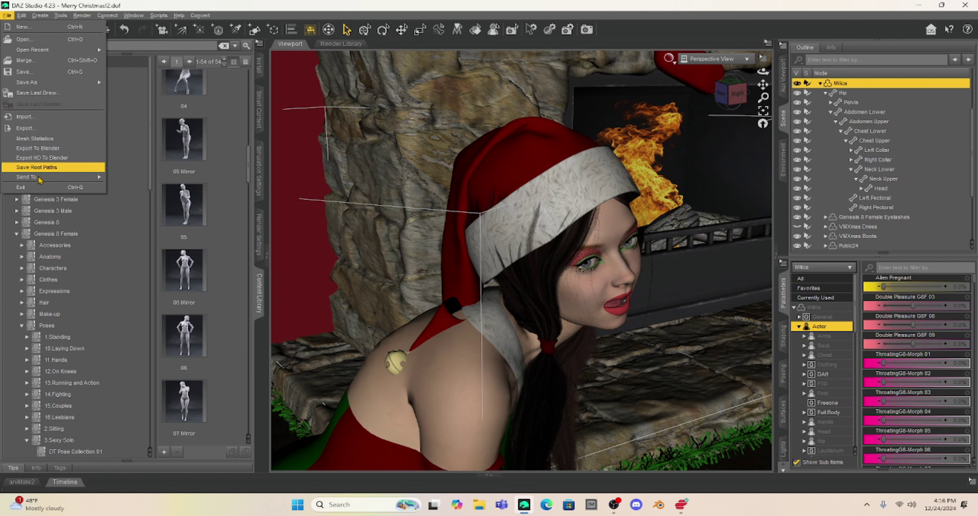
mouse_move(66, 179)
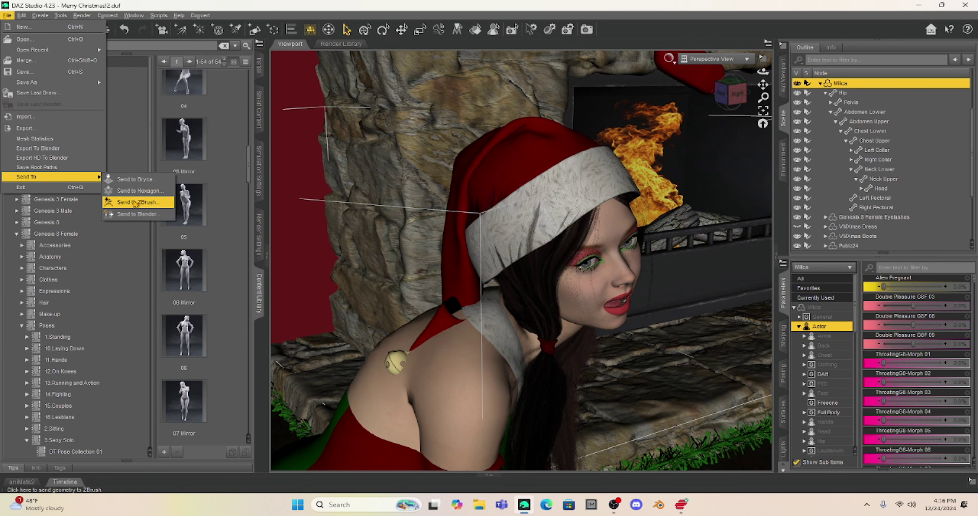
left_click(139, 191)
Select the Santa hat object in Hexagon and turn on Soft Selection for its manipulator.
right_click_drag(715, 215, 963, 227)
scroll(741, 269, "up", 5)
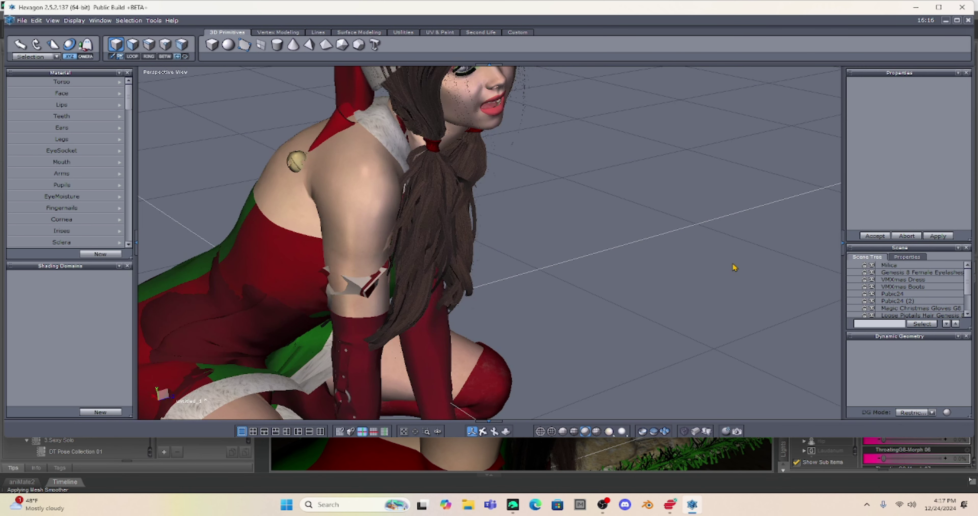
scroll(645, 146, "down", 1)
middle_click_drag(676, 163, 739, 258)
scroll(672, 288, "up", 3)
scroll(640, 175, "down", 1)
middle_click_drag(640, 175, 865, 295)
scroll(897, 296, "down", 2)
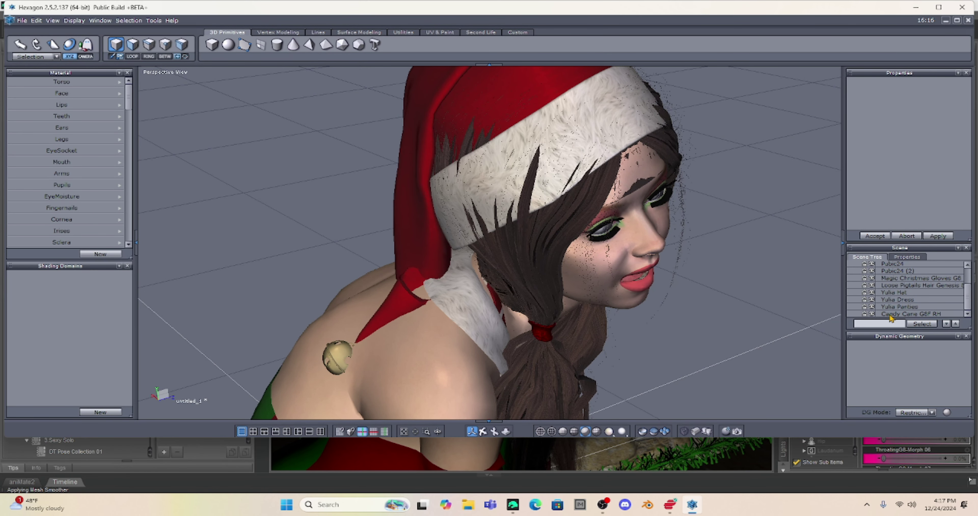
left_click(889, 292)
left_click(896, 187)
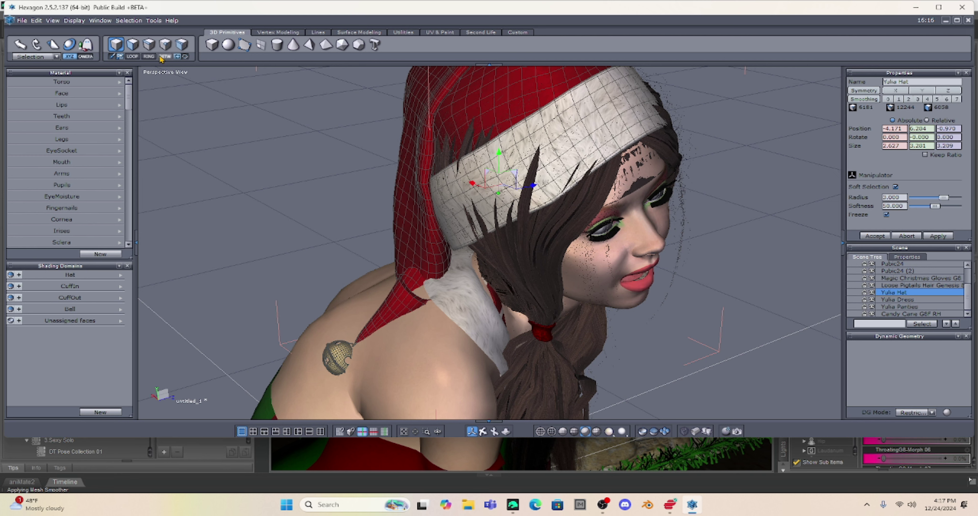
Select the faces at the hat's tail tip and bell and move them up and away from the shoulder with soft falloff.
left_click(132, 45)
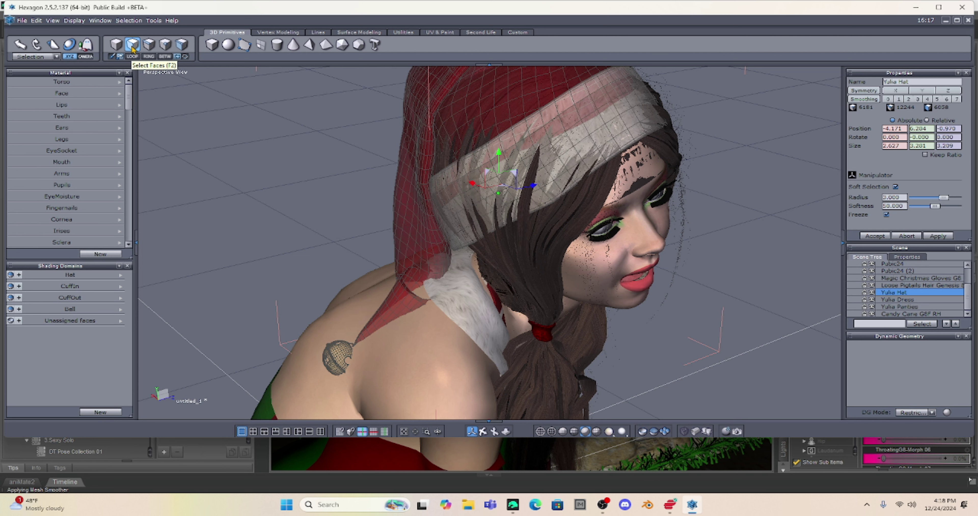
left_click(18, 46)
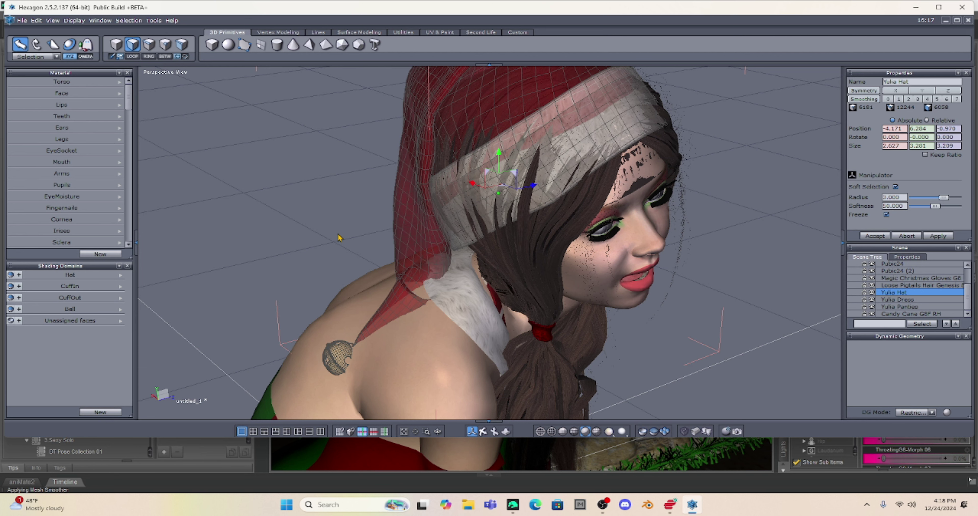
mouse_move(405, 310)
left_mouse_down()
mouse_move(394, 302)
mouse_move(351, 345)
mouse_move(370, 340)
mouse_move(380, 318)
left_mouse_up()
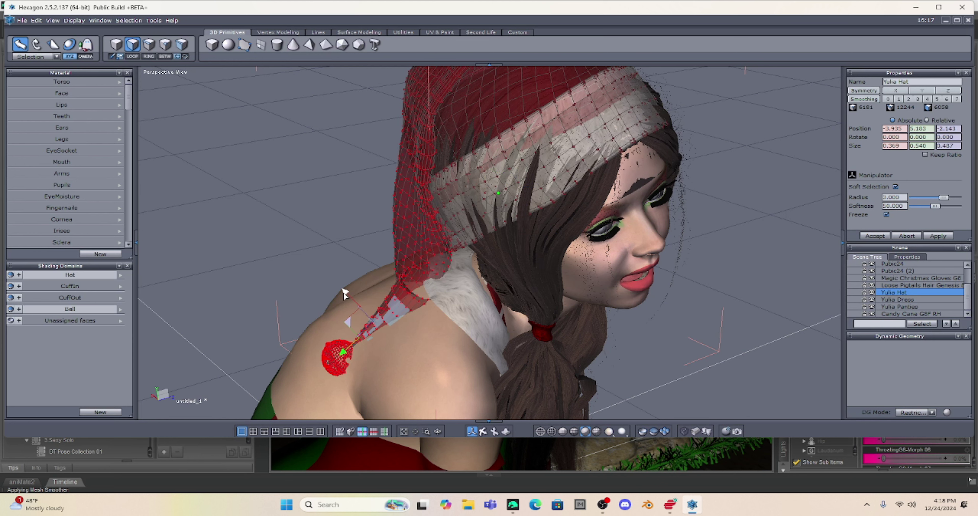
left_click_drag(345, 292, 322, 290)
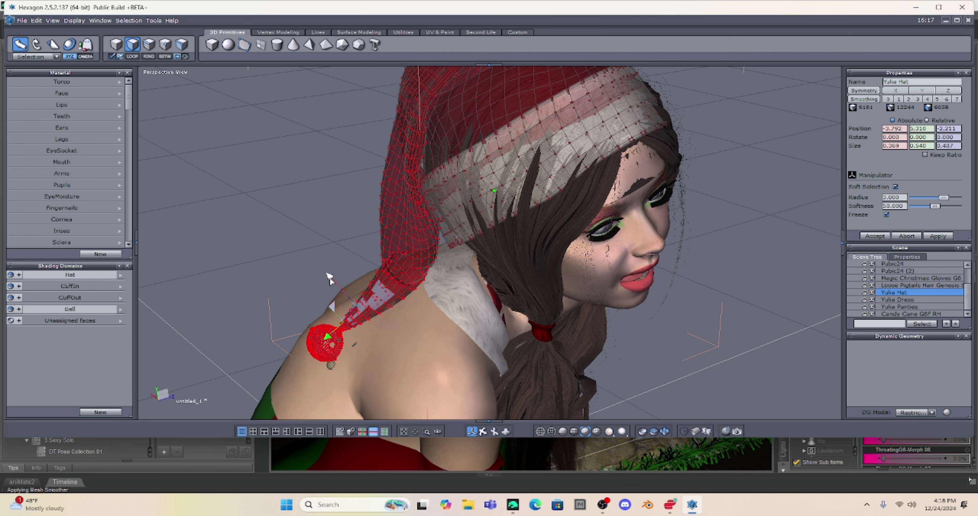
left_click_drag(329, 278, 327, 277)
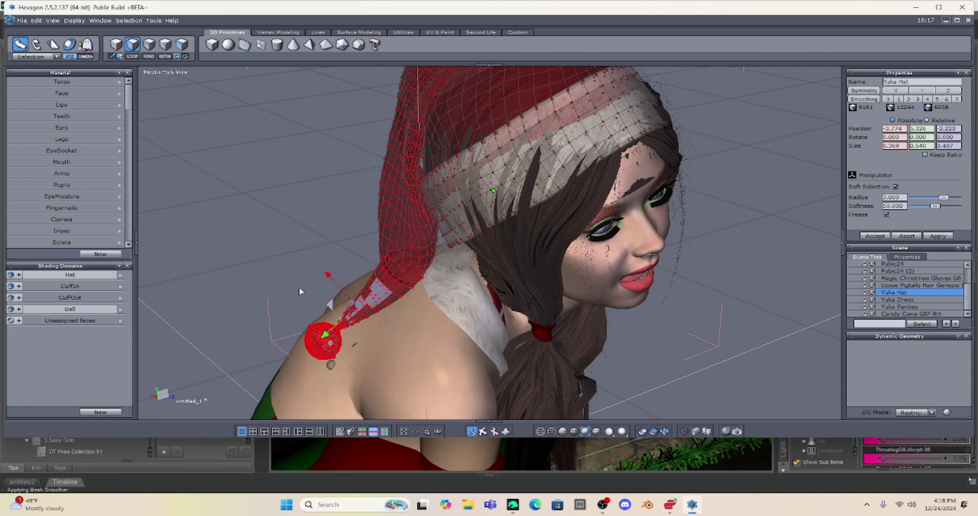
Rotate the hat's tail and bell over the shoulder, using a soft selection radius of about 1.76.
left_click(37, 45)
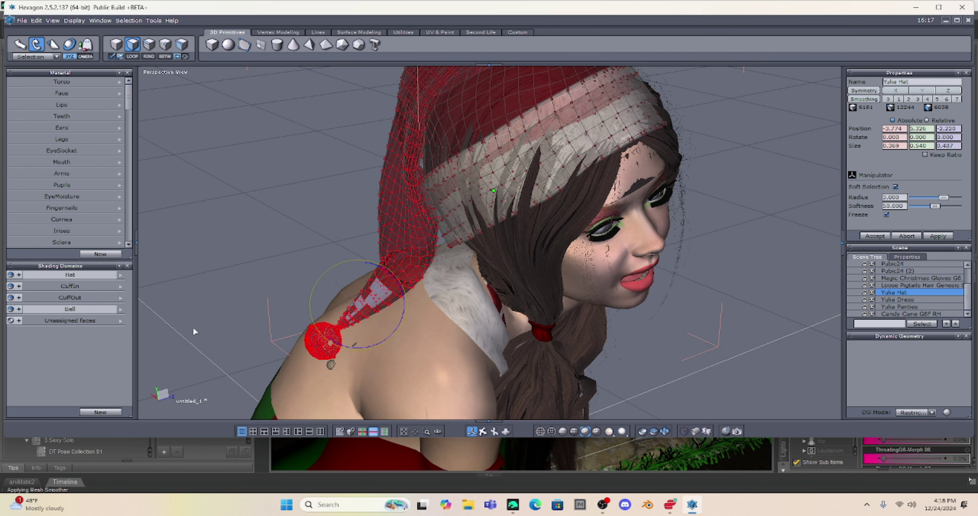
left_click_drag(311, 308, 318, 320)
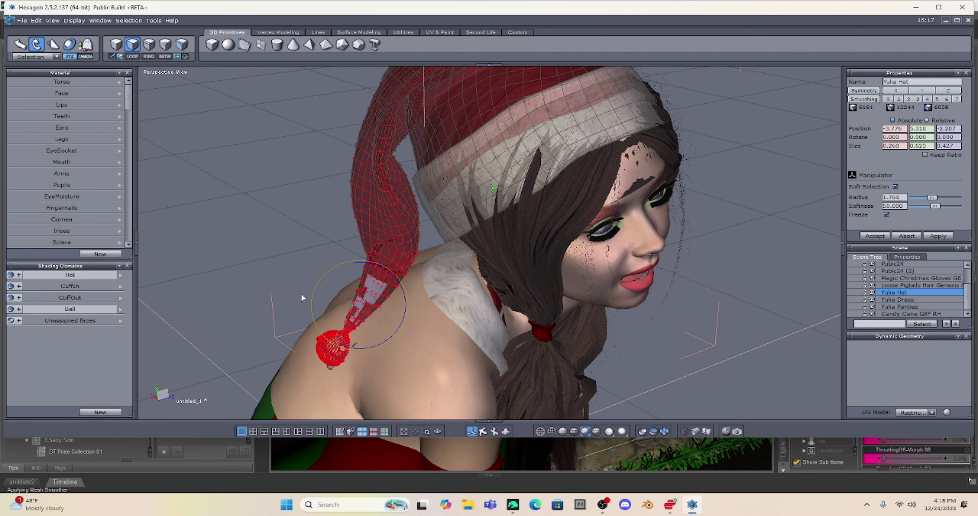
left_click_drag(313, 302, 418, 305)
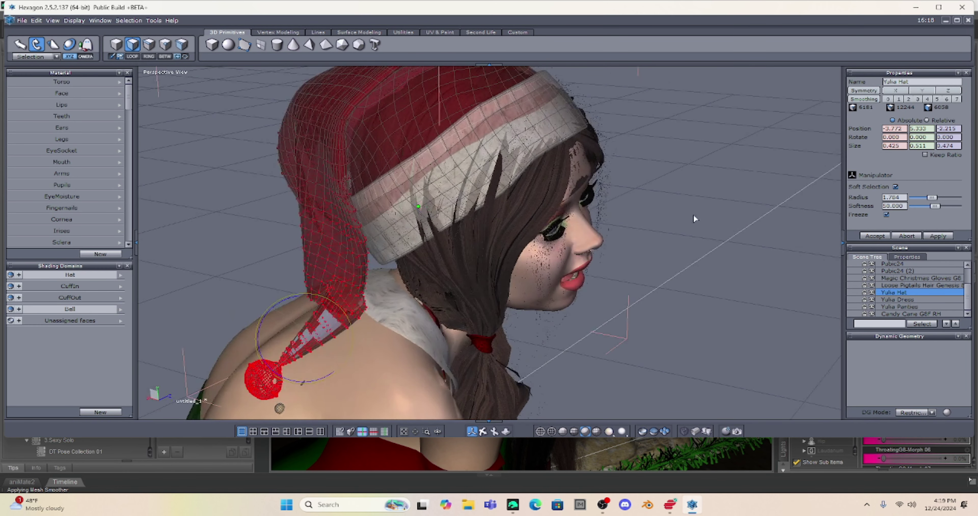
middle_click_drag(694, 215, 830, 149)
left_click(733, 216)
mouse_move(430, 231)
left_mouse_down()
mouse_move(437, 262)
mouse_move(364, 319)
mouse_move(380, 323)
mouse_move(426, 255)
left_mouse_up()
key("ctrl+z")
Select small parts of the hat's bell and nudge them off the shoulder with the soft-selection move manipulator.
left_click(391, 355)
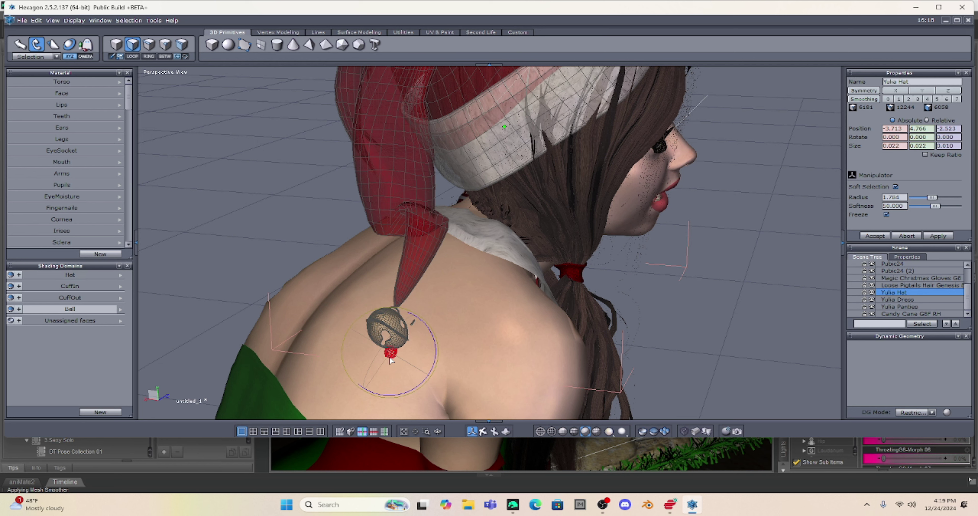
key("w")
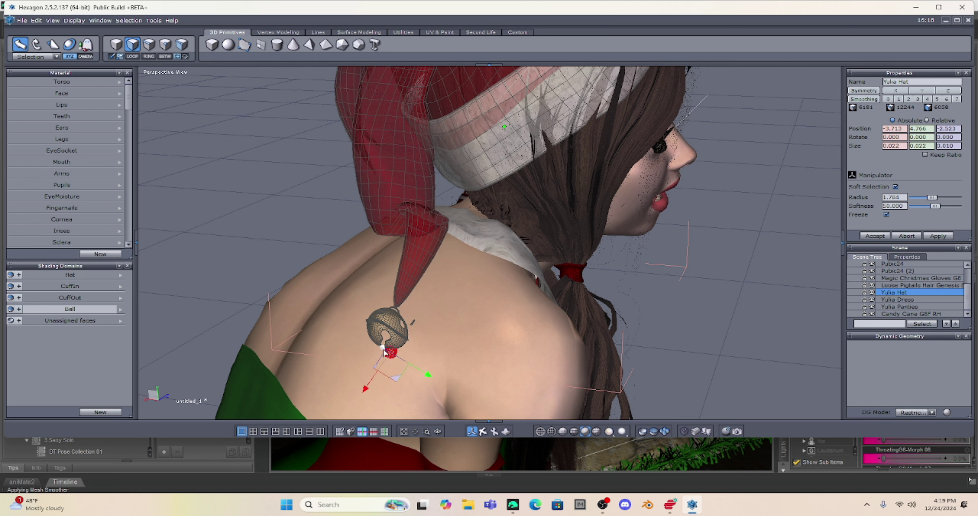
left_click_drag(384, 351, 419, 358)
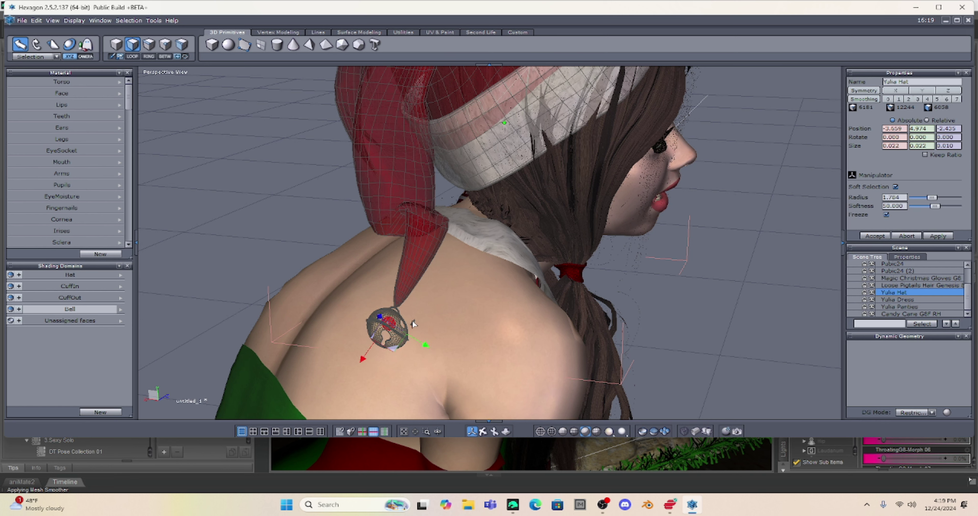
left_click(413, 321)
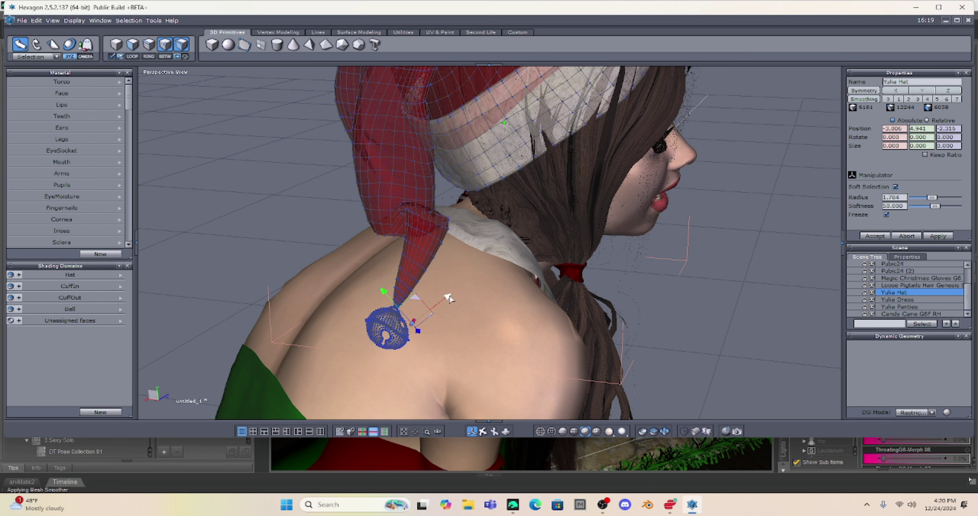
left_click_drag(448, 298, 431, 316)
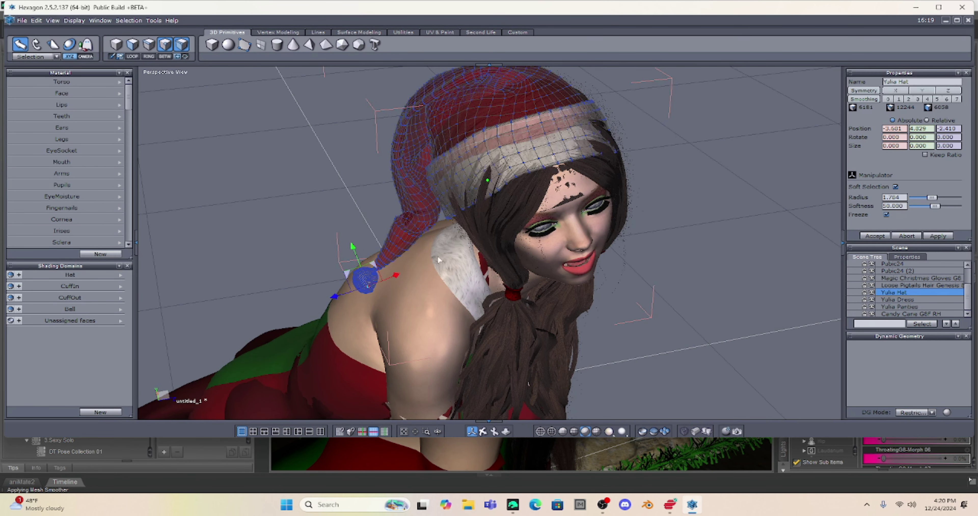
Select the faces of the hat's tail tip and bell and shift them slightly away from the back of the shoulder.
left_click_drag(351, 253, 350, 249)
left_click(132, 44)
left_click_drag(389, 250, 373, 270)
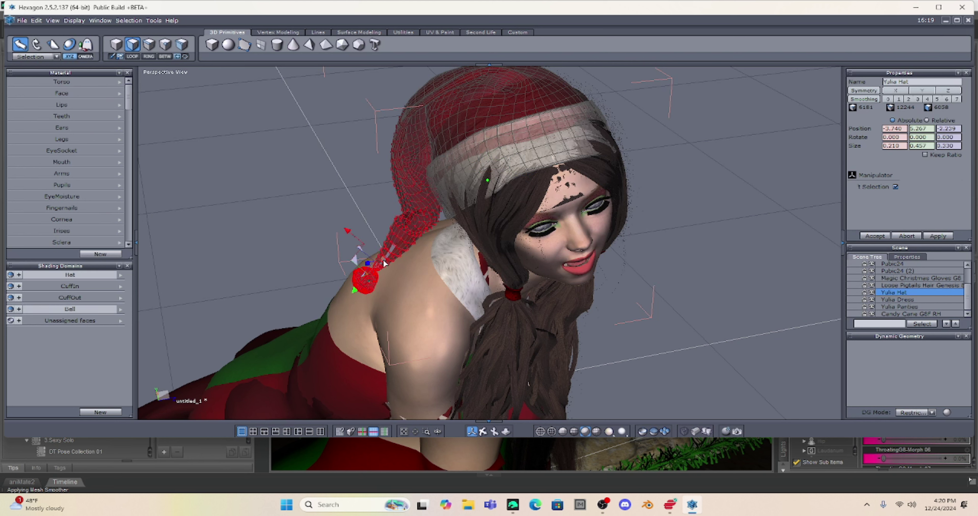
left_click_drag(347, 231, 339, 239)
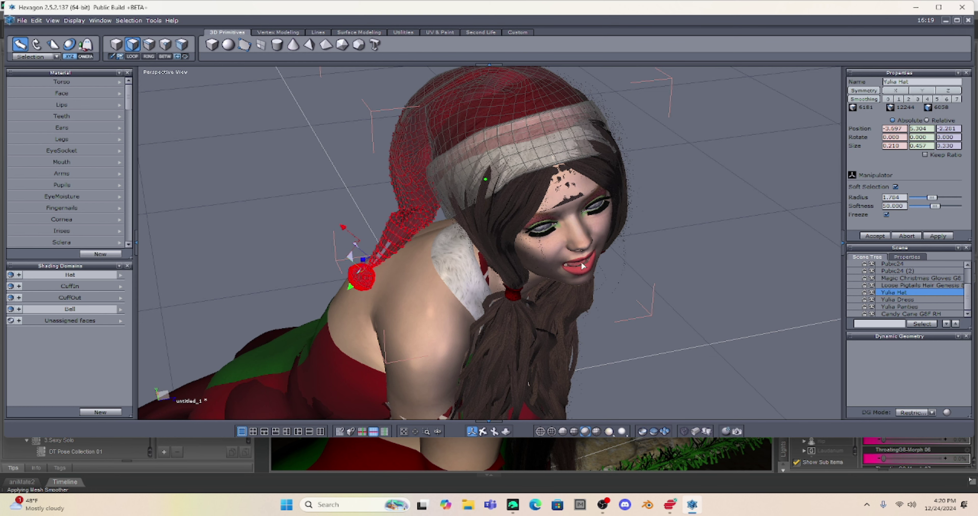
Select the face loops running around the lower edge of the hat's white fur cuff.
right_click_drag(706, 201, 731, 169)
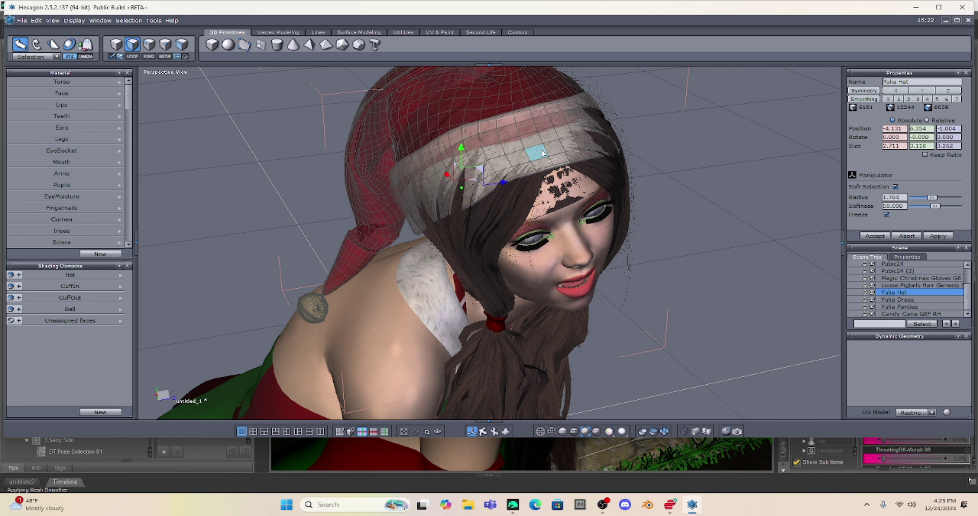
left_click(535, 155)
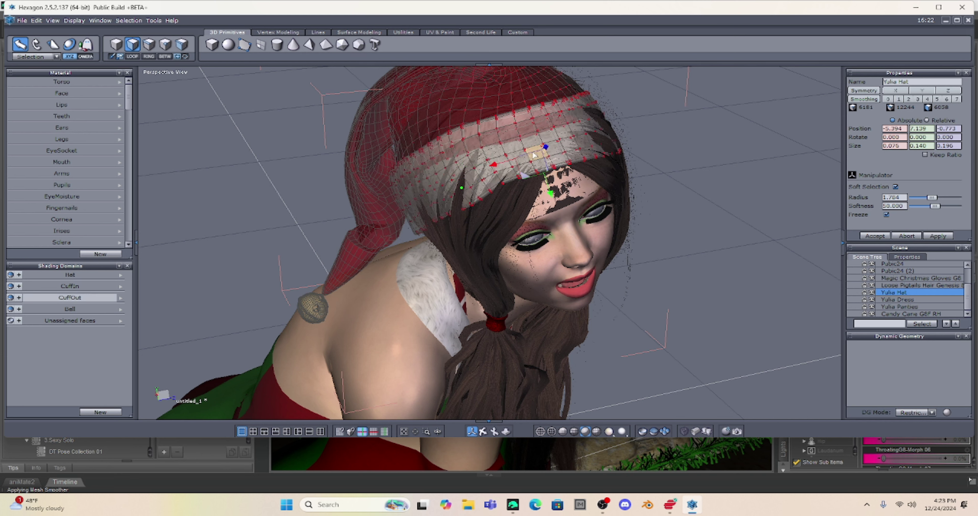
left_click(131, 57)
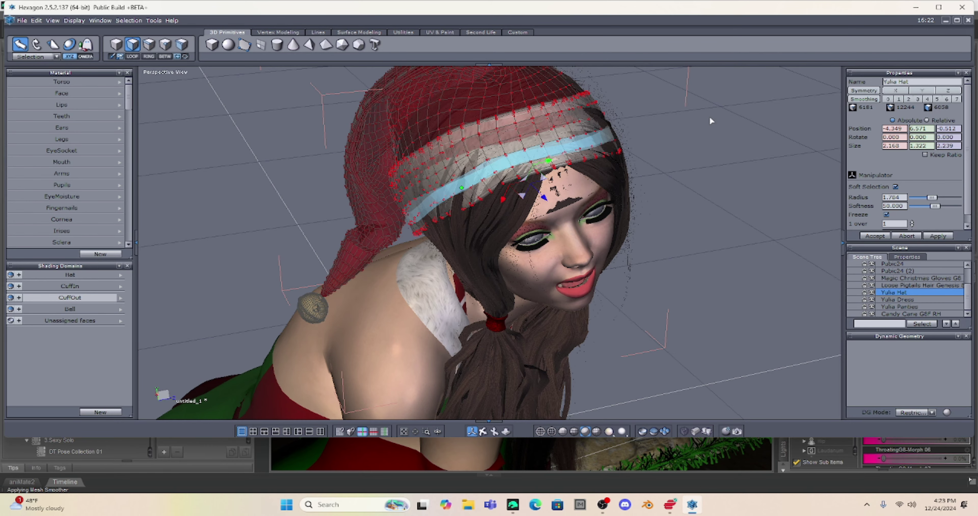
mouse_move(726, 152)
middle_mouse_down()
mouse_move(439, 227)
mouse_move(207, 131)
mouse_move(287, 211)
mouse_move(737, 159)
mouse_move(773, 175)
mouse_move(741, 144)
middle_mouse_up()
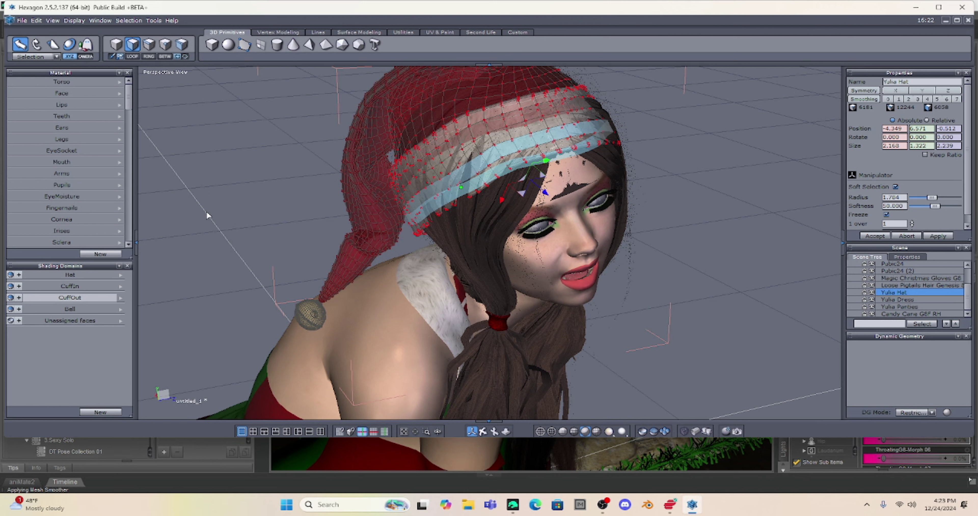
key("ctrl+z")
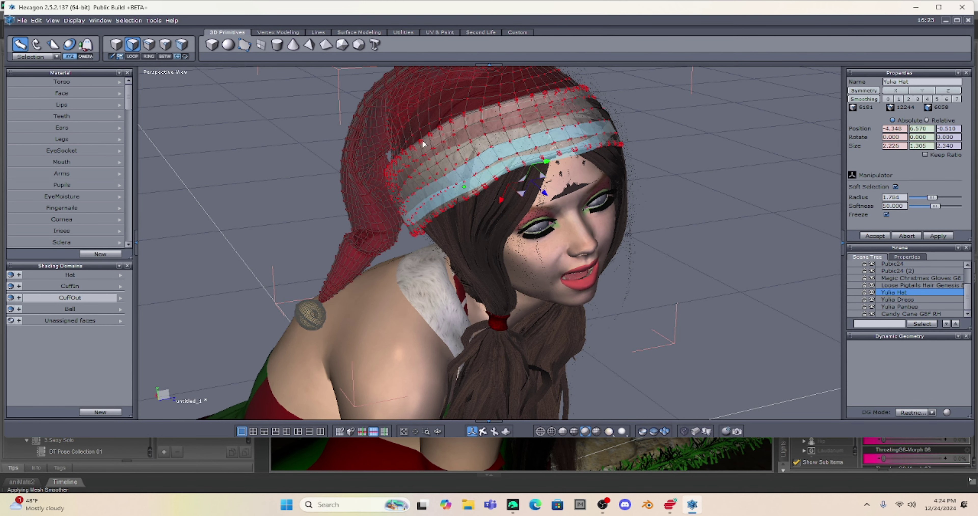
Scale the selected cuff loops outward so the brim clears the hair, and check the fit from the front and side.
left_click(53, 45)
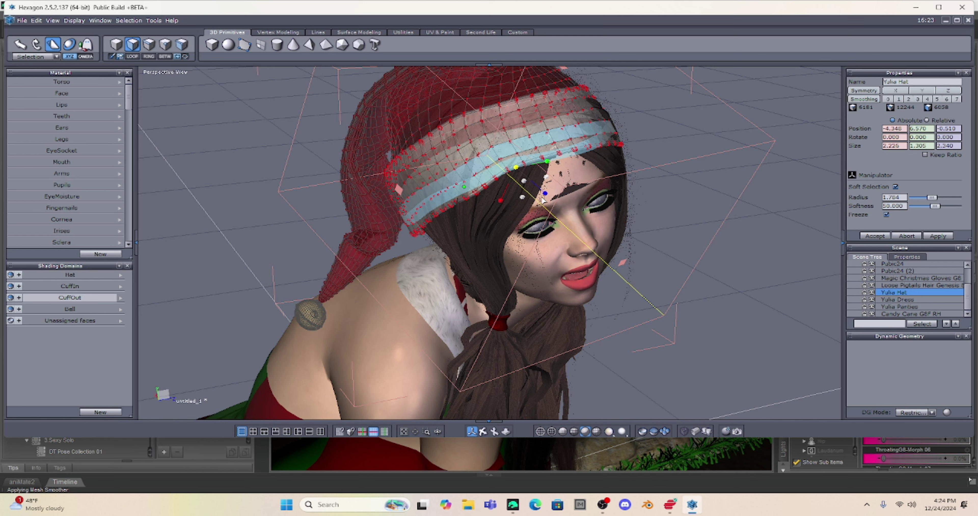
left_click_drag(548, 194, 551, 199)
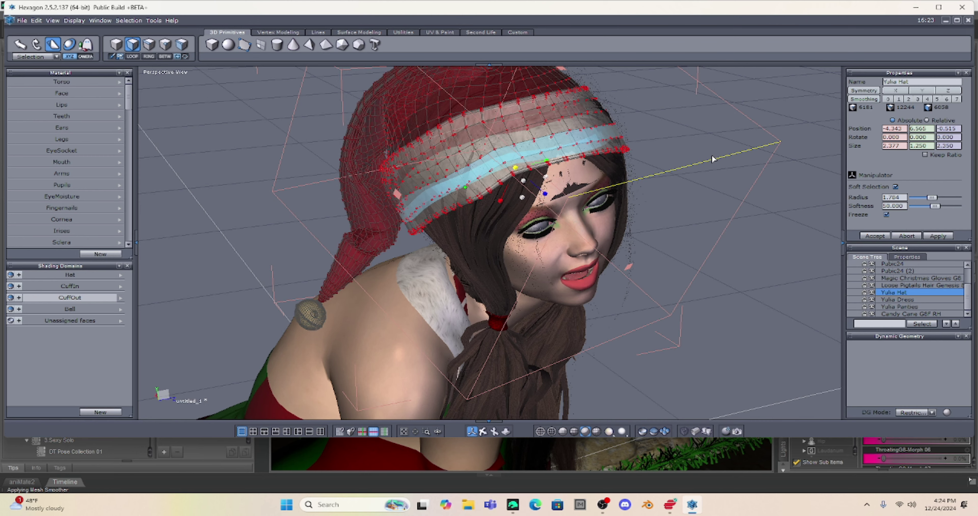
right_click_drag(778, 231, 509, 221)
right_click_drag(740, 294, 939, 268)
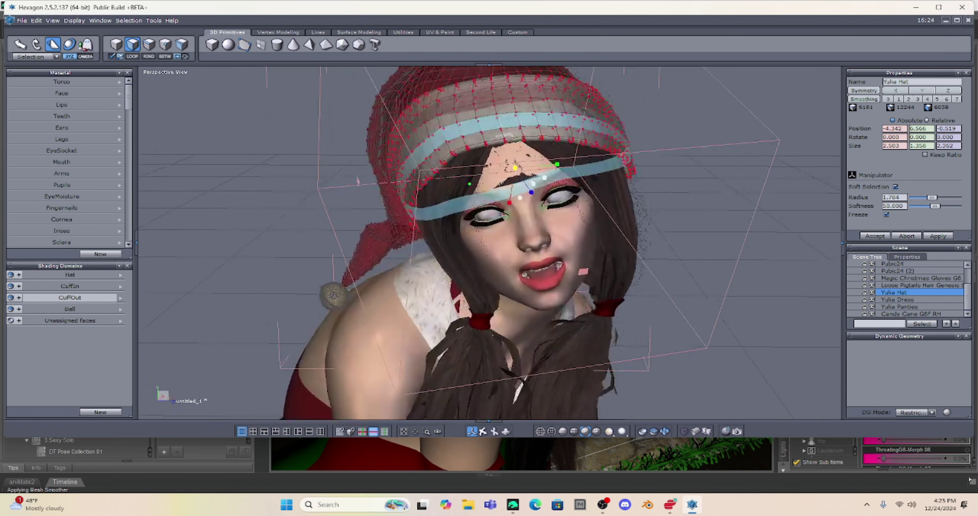
right_click_drag(246, 221, 409, 244)
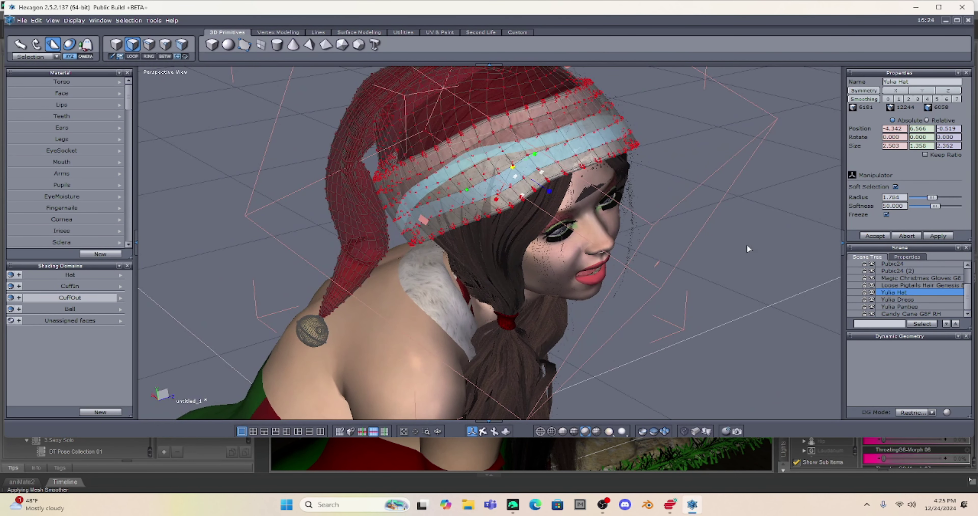
right_click_drag(772, 251, 660, 242)
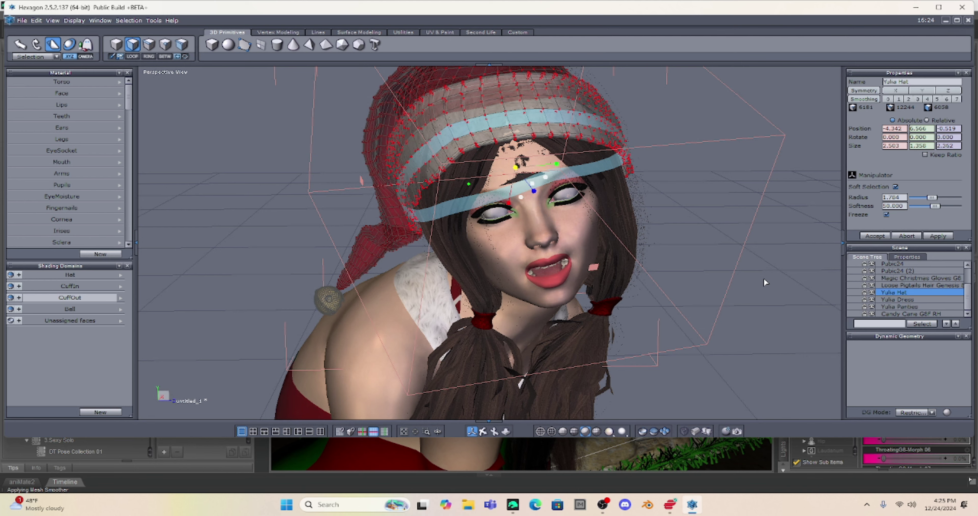
scroll(736, 268, "down", 3)
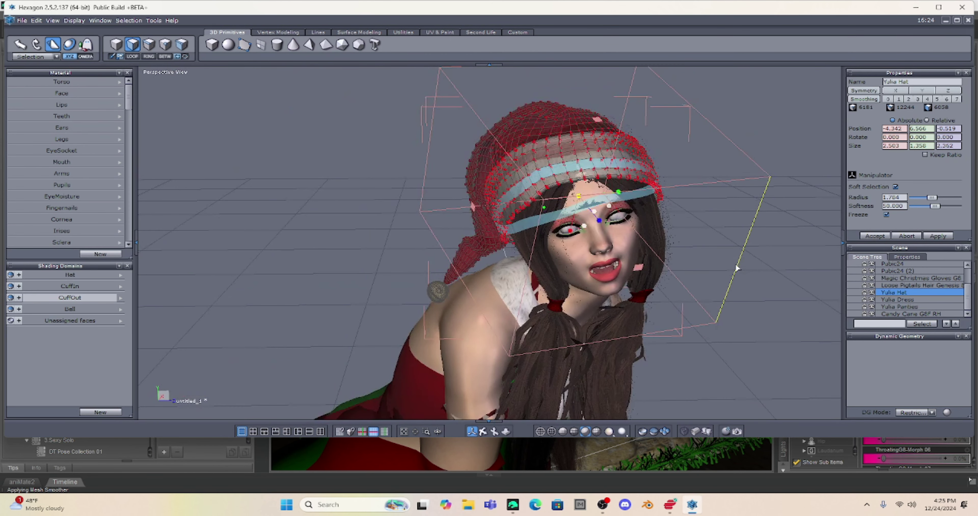
Deselect the cuff faces, send the edited hat back to DAZ Studio and switch to that program.
left_click(298, 199)
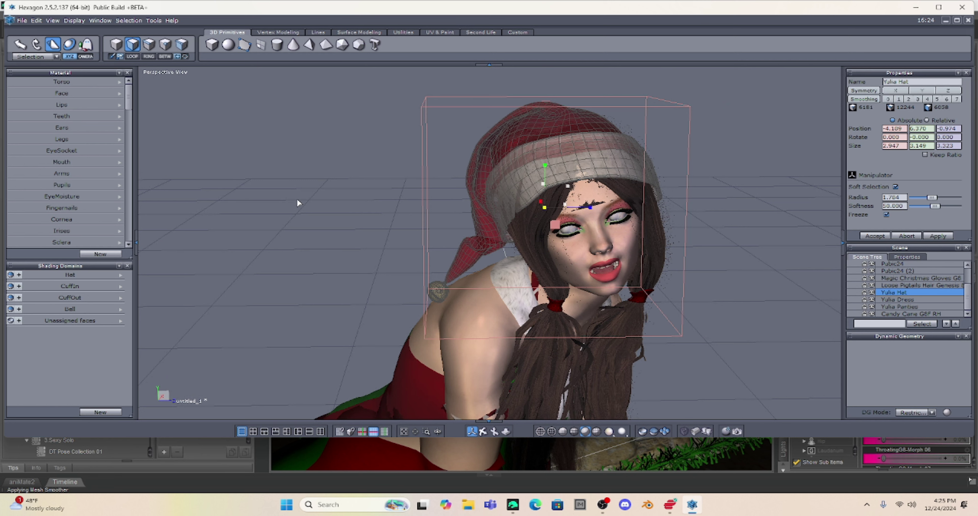
left_click(22, 20)
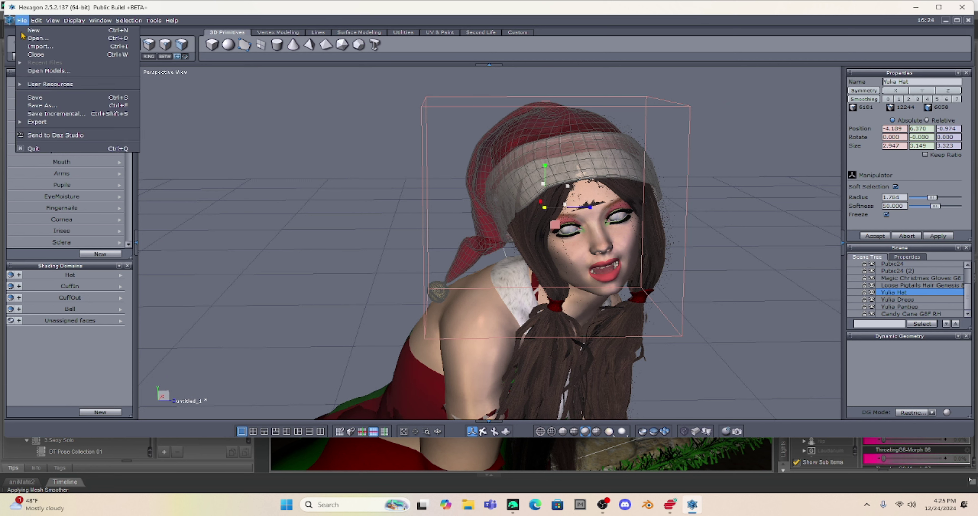
left_click(47, 135)
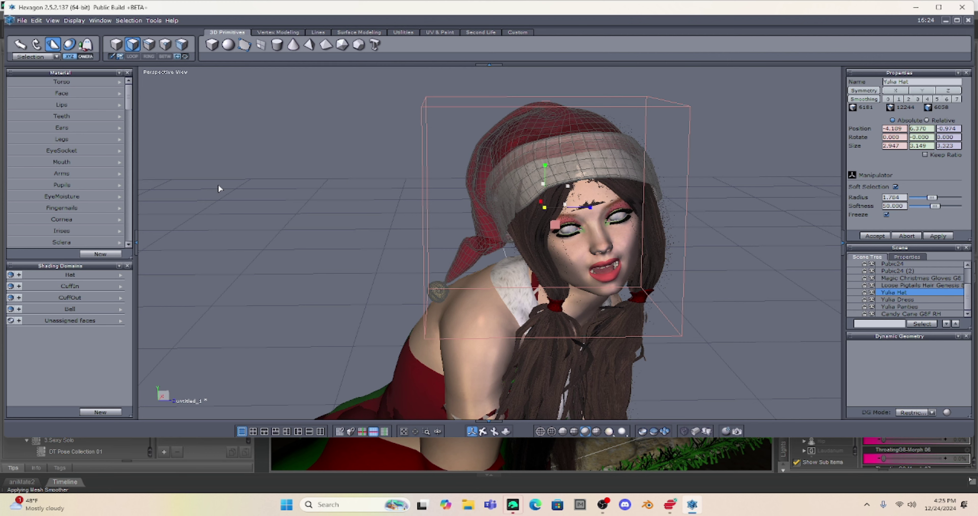
left_click(514, 505)
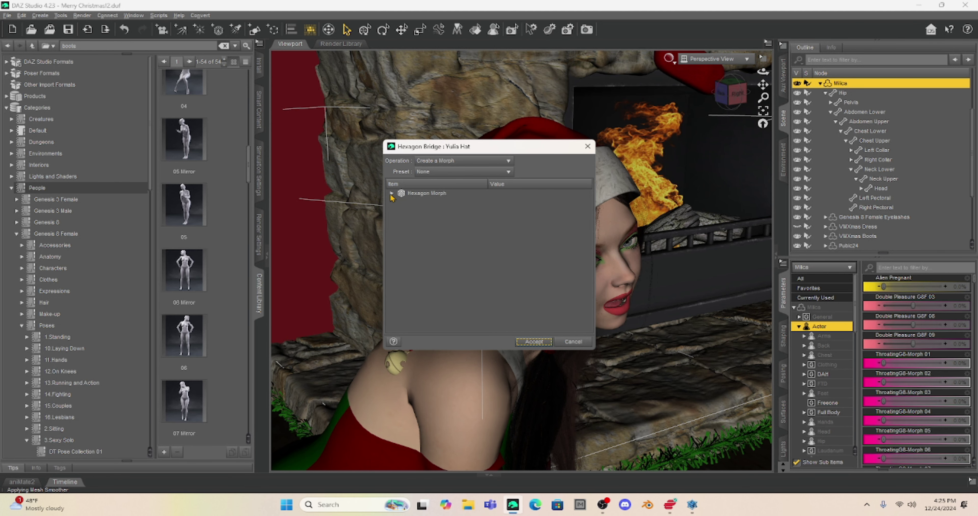
Name the bridge morph "Hat Morph 2", change its Reverse Deformations option and create the morph.
left_click(391, 193)
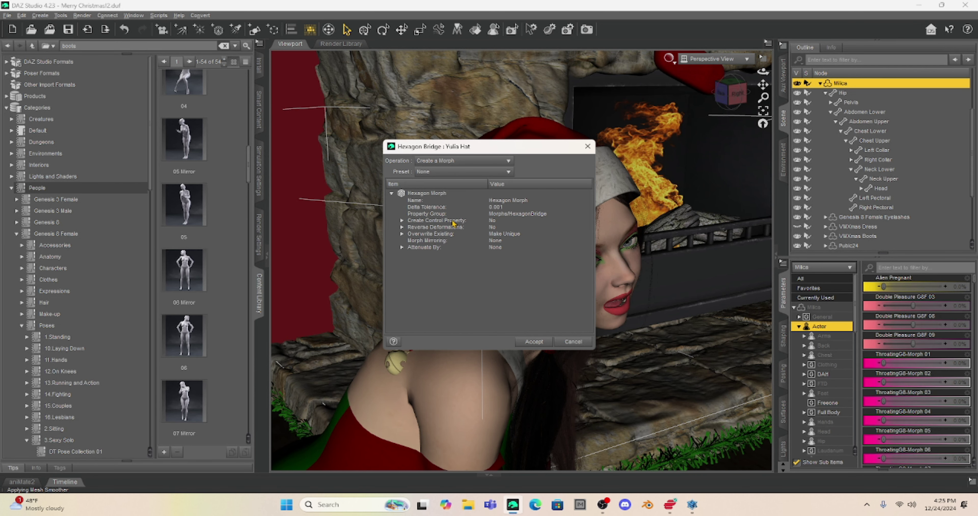
double_click(508, 201)
type("Hat Morph 2")
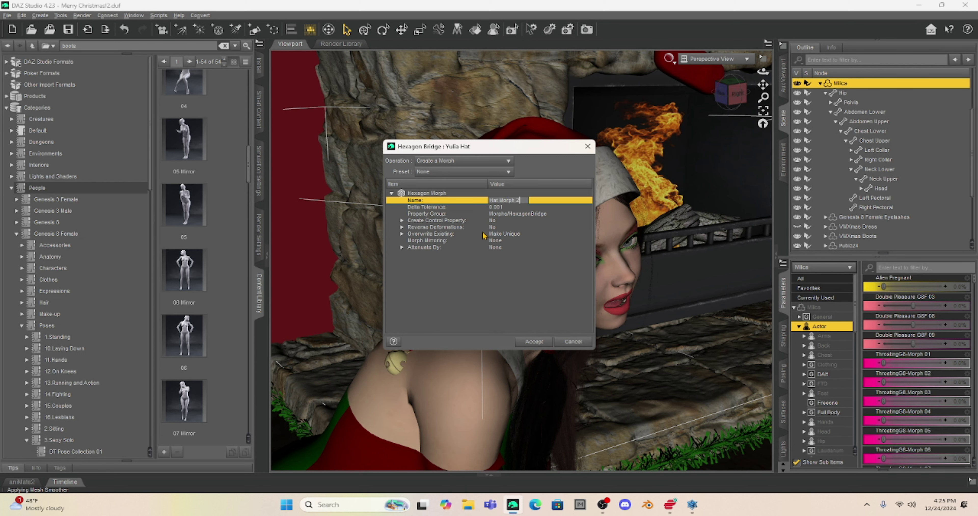
left_click(493, 228)
left_click(494, 228)
left_click(502, 237)
left_click(534, 342)
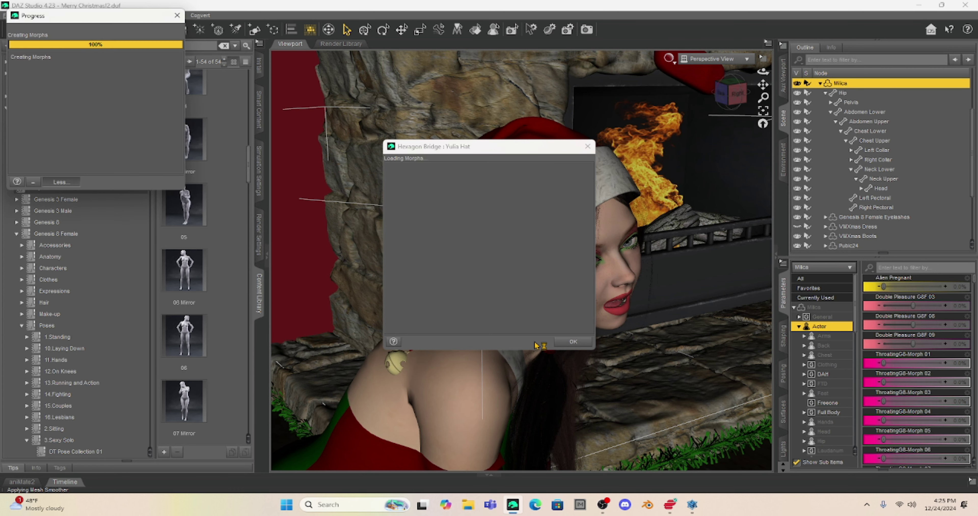
left_click(573, 343)
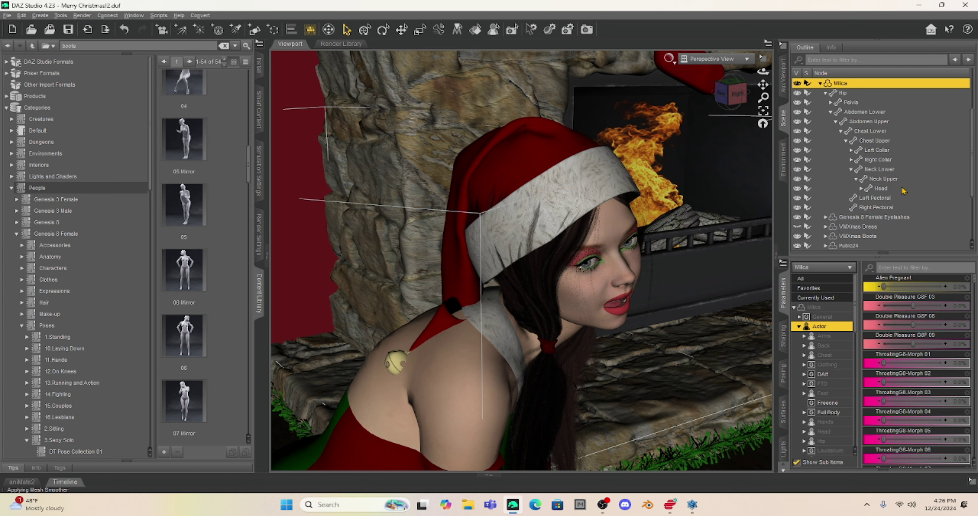
Select the hat in the scene and raise its Hat Morph 2 morph to 100%, checking the bell against the shoulder.
scroll(894, 184, "down", 3)
left_click(850, 206)
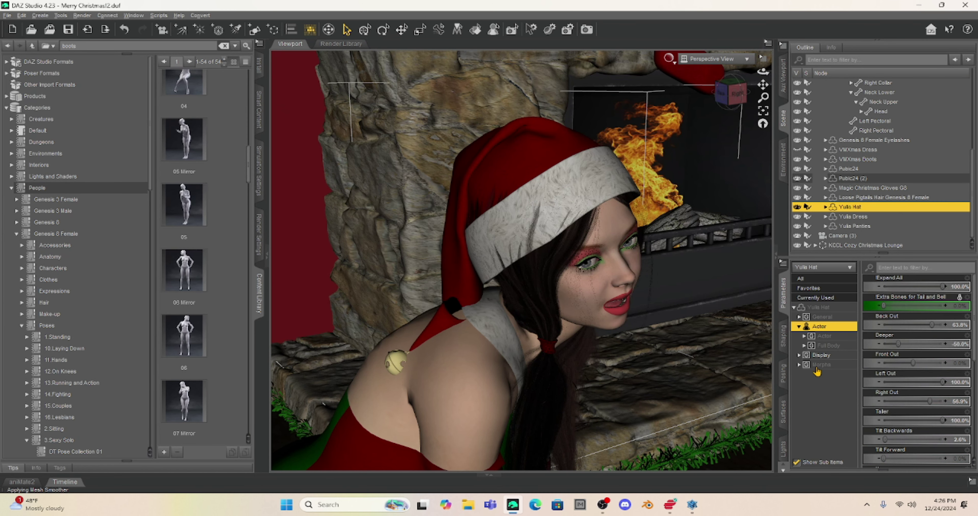
left_click(822, 364)
left_click_drag(917, 286, 938, 288)
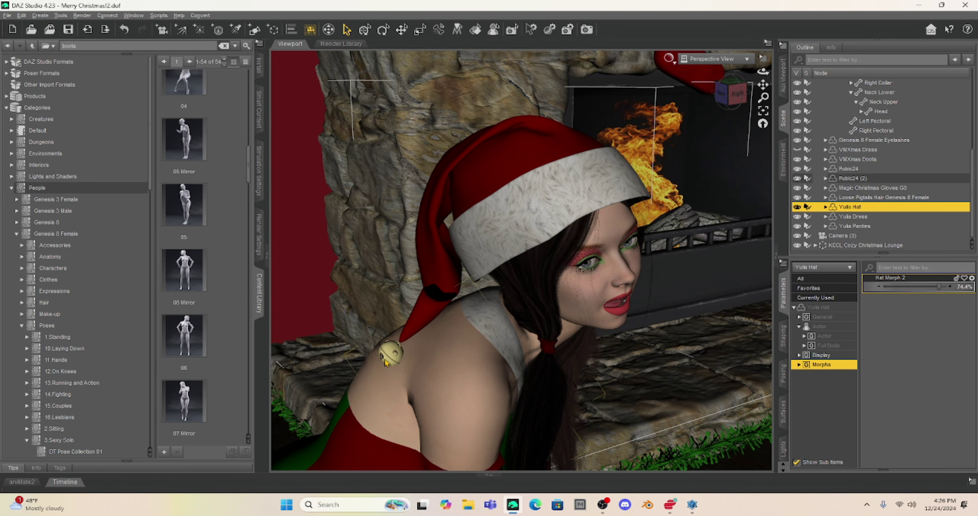
mouse_move(733, 95)
left_mouse_down()
mouse_move(703, 93)
mouse_move(732, 94)
mouse_move(709, 101)
mouse_move(741, 95)
left_mouse_up()
left_click_drag(940, 286, 962, 288)
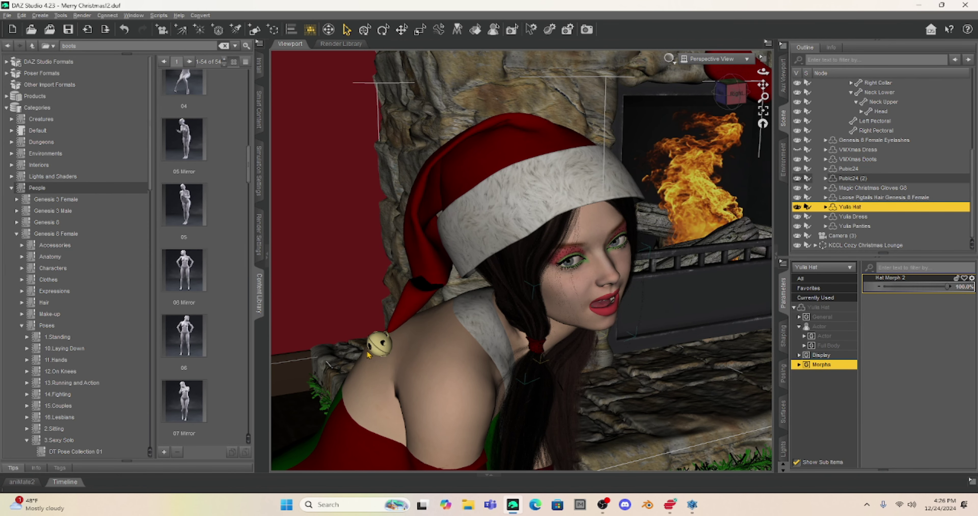
left_click_drag(733, 95, 733, 93)
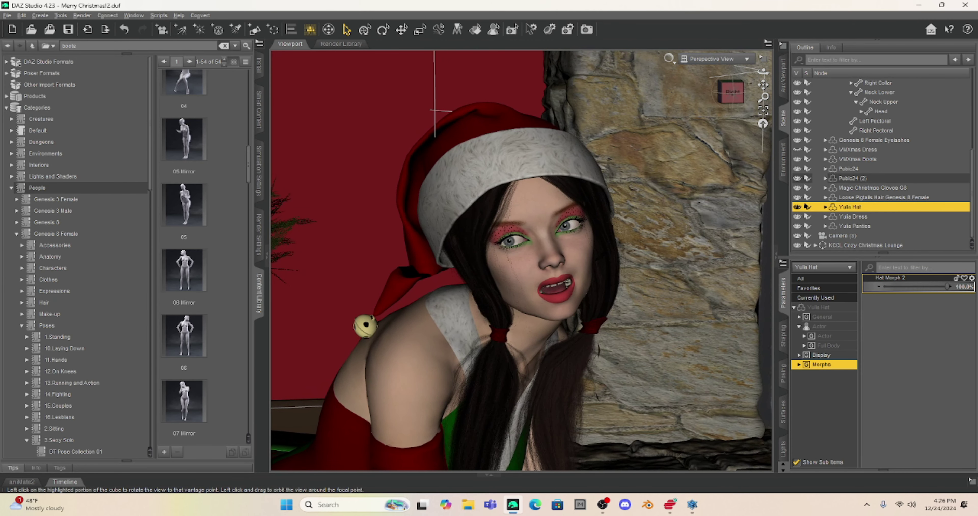
View the scene through Camera and set the hat's Front Out to about 59%, Left Out to 60.3% and Right Out to about 48%.
left_click(728, 59)
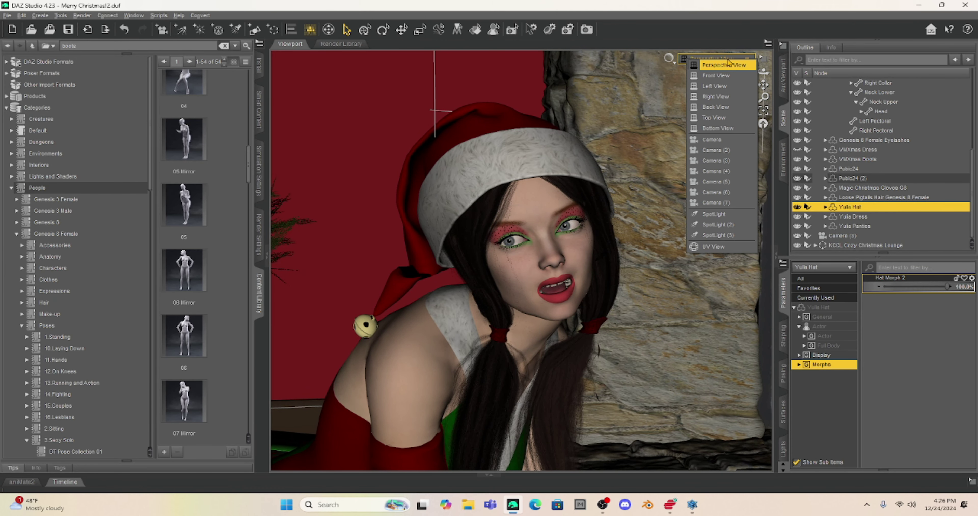
left_click(734, 140)
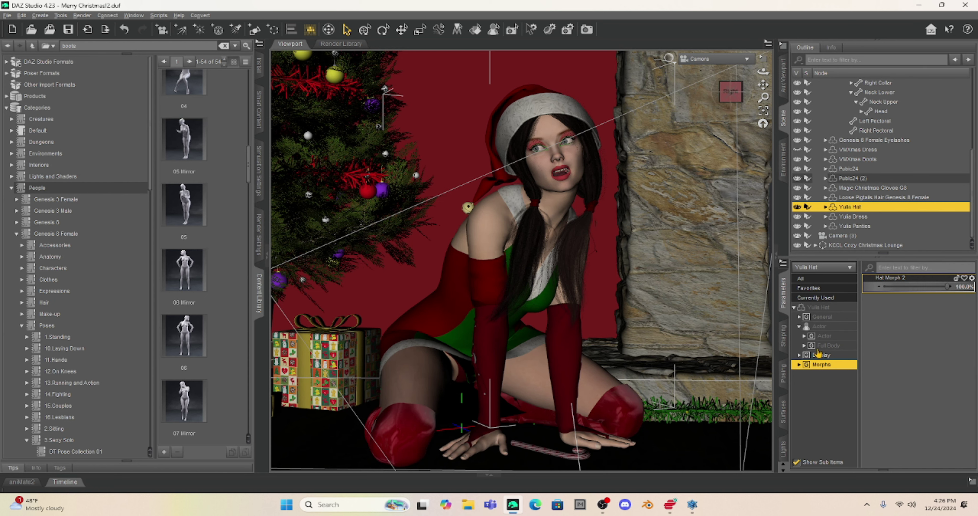
left_click(819, 326)
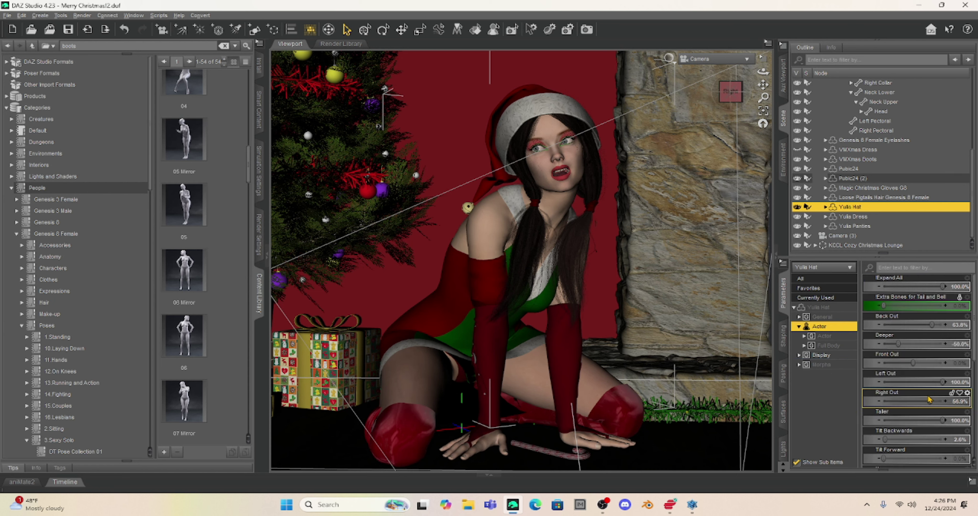
left_click_drag(942, 383, 914, 402)
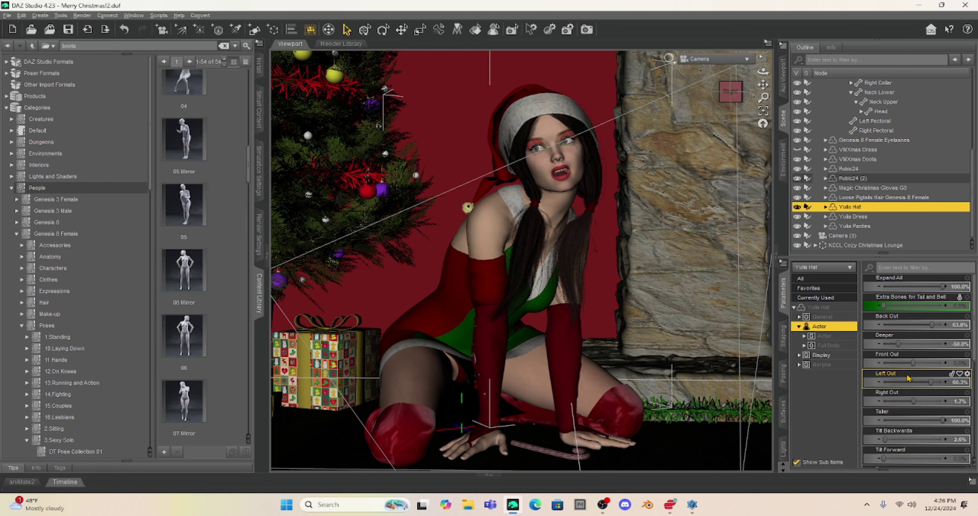
left_click_drag(913, 363, 931, 363)
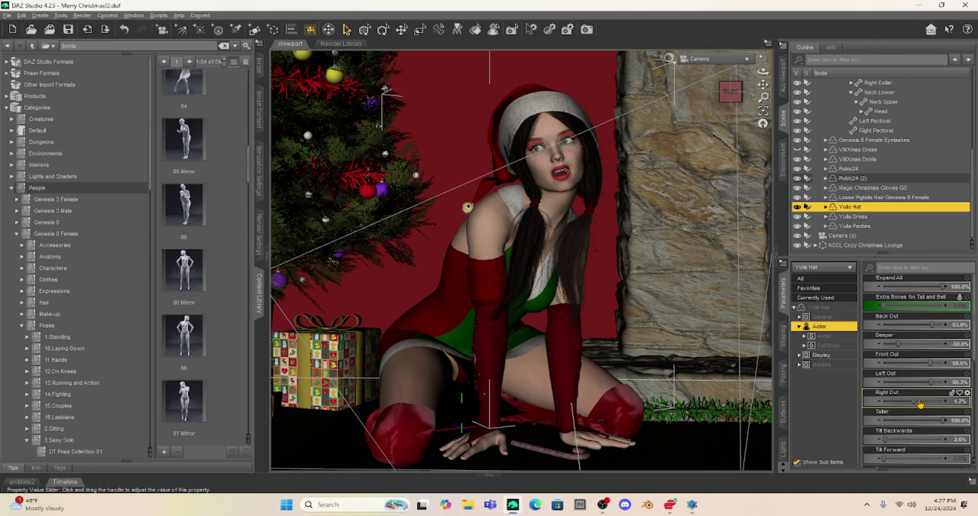
left_click_drag(912, 402, 928, 401)
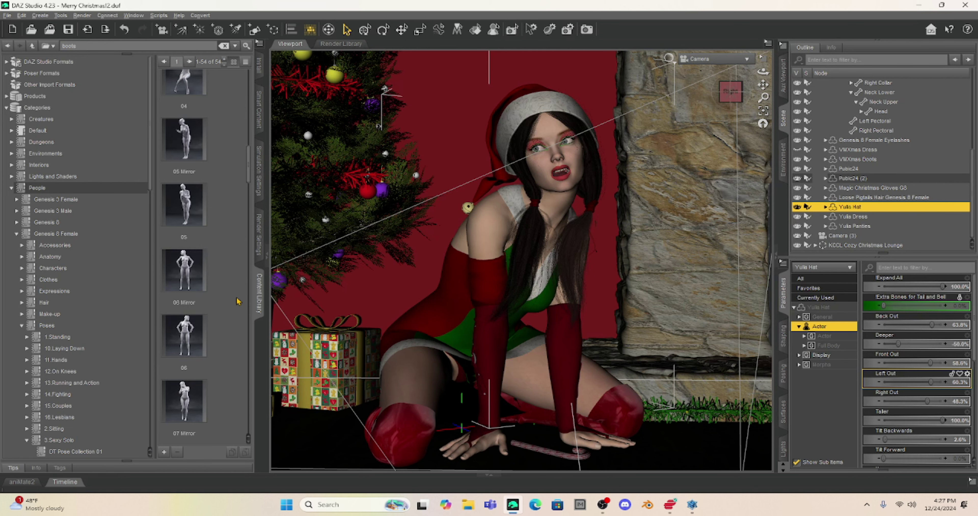
left_click(267, 256)
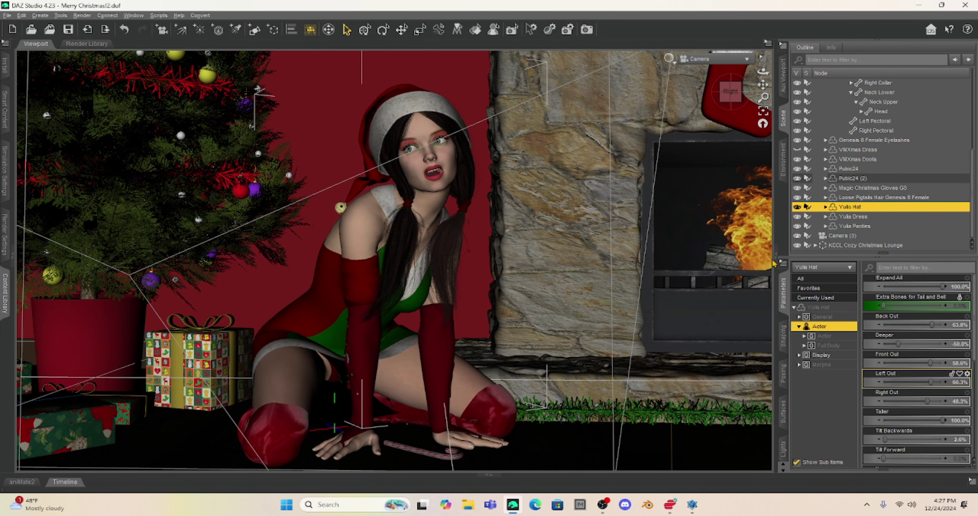